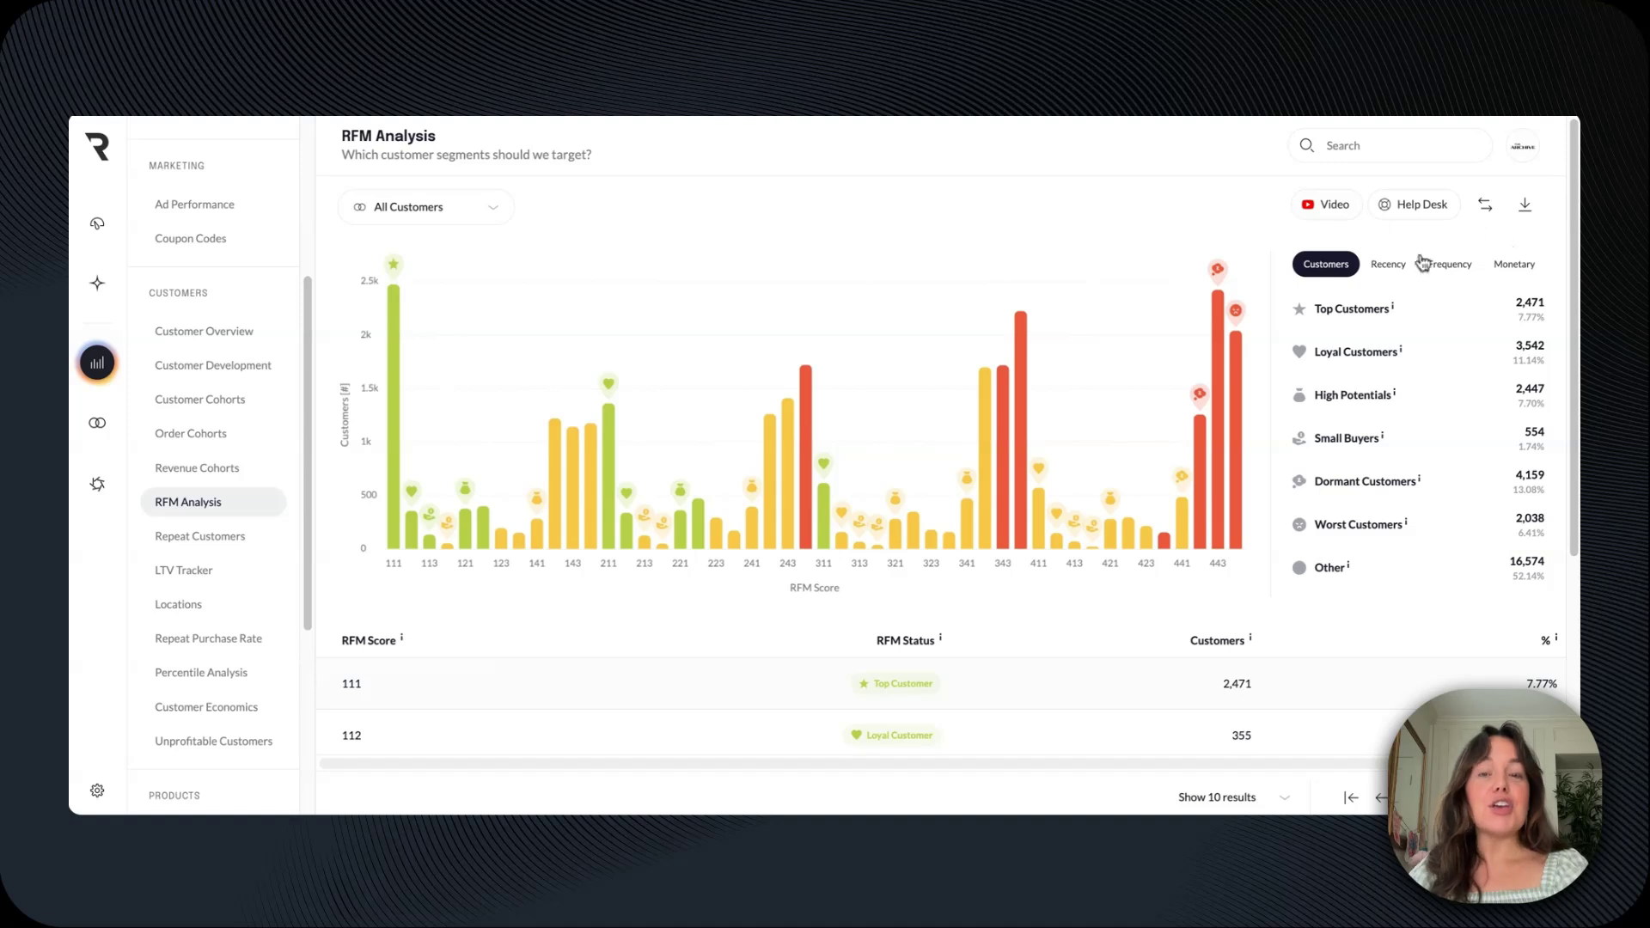
Compare the Recency, Frequency and Monetary ranges of the RFM customer groups, and return to the Customers counts.
click(1401, 267)
click(1450, 266)
click(1511, 268)
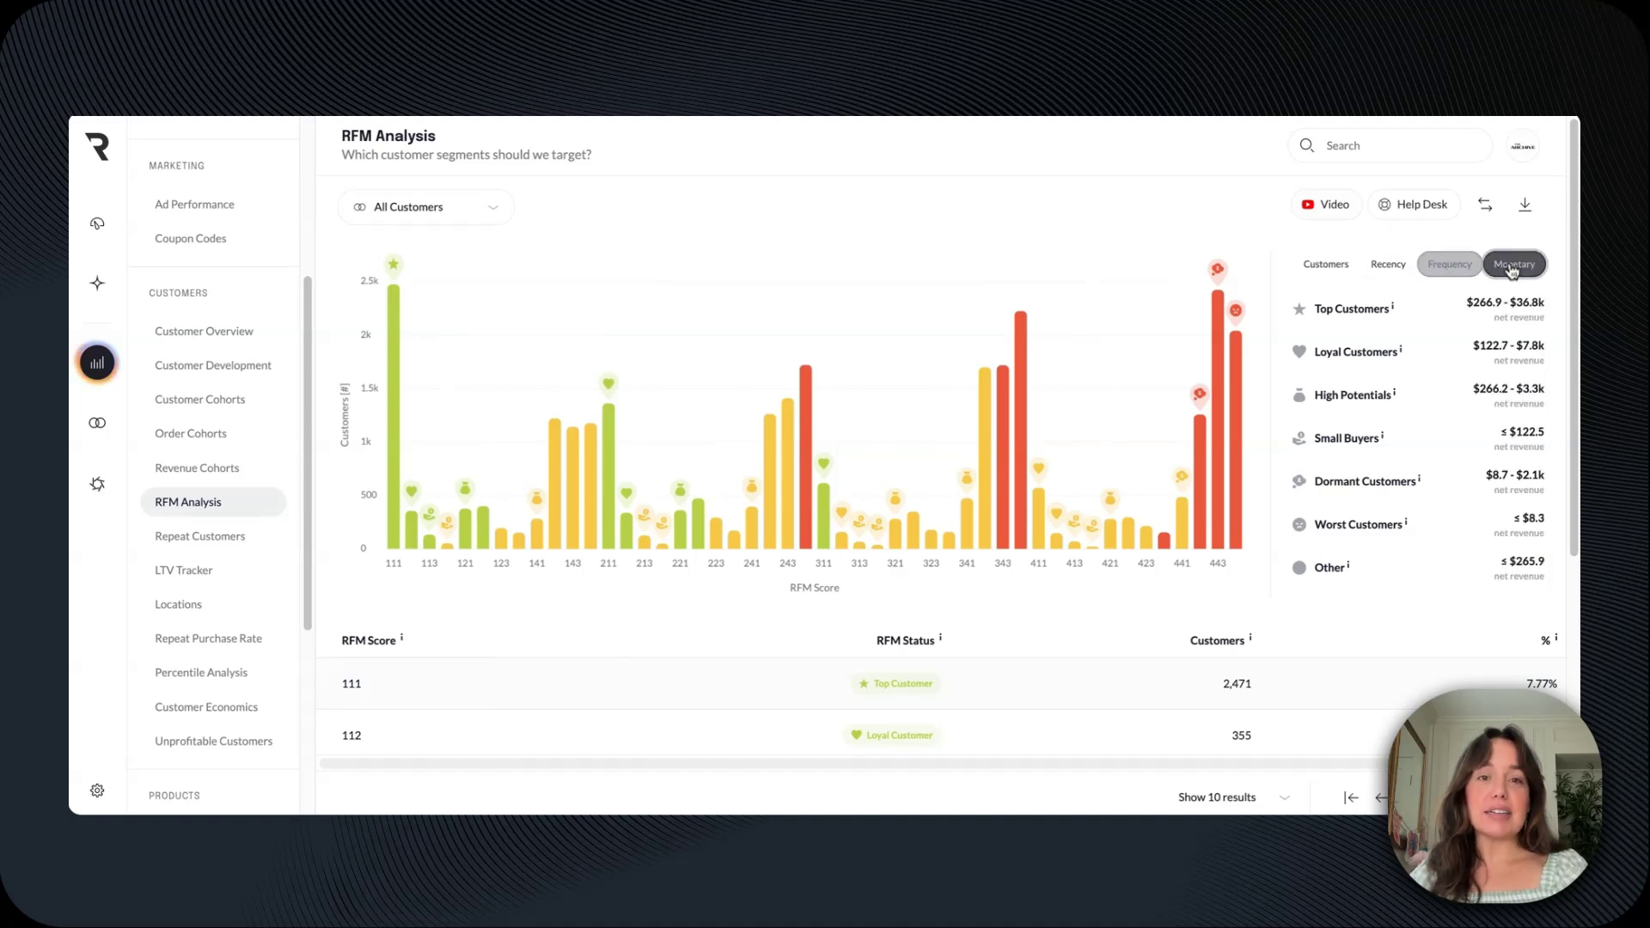
click(1319, 273)
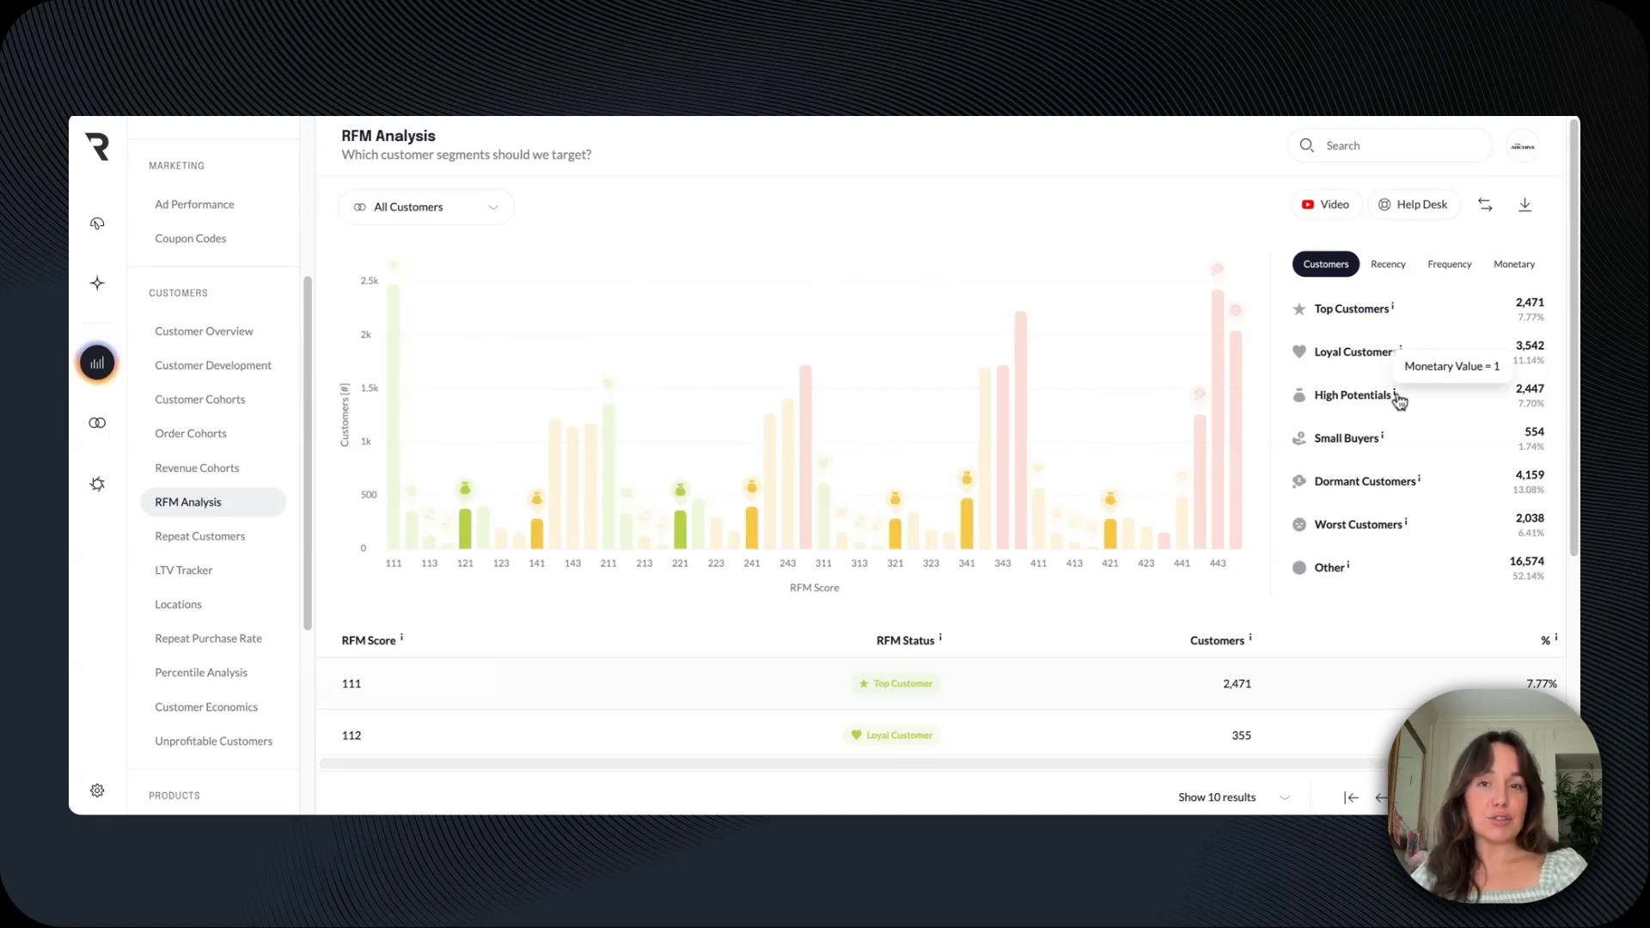
Examine the definitions of the Small Buyers, Worst Customers and Other groups and the share of customers in Other.
mouse_move(1385, 440)
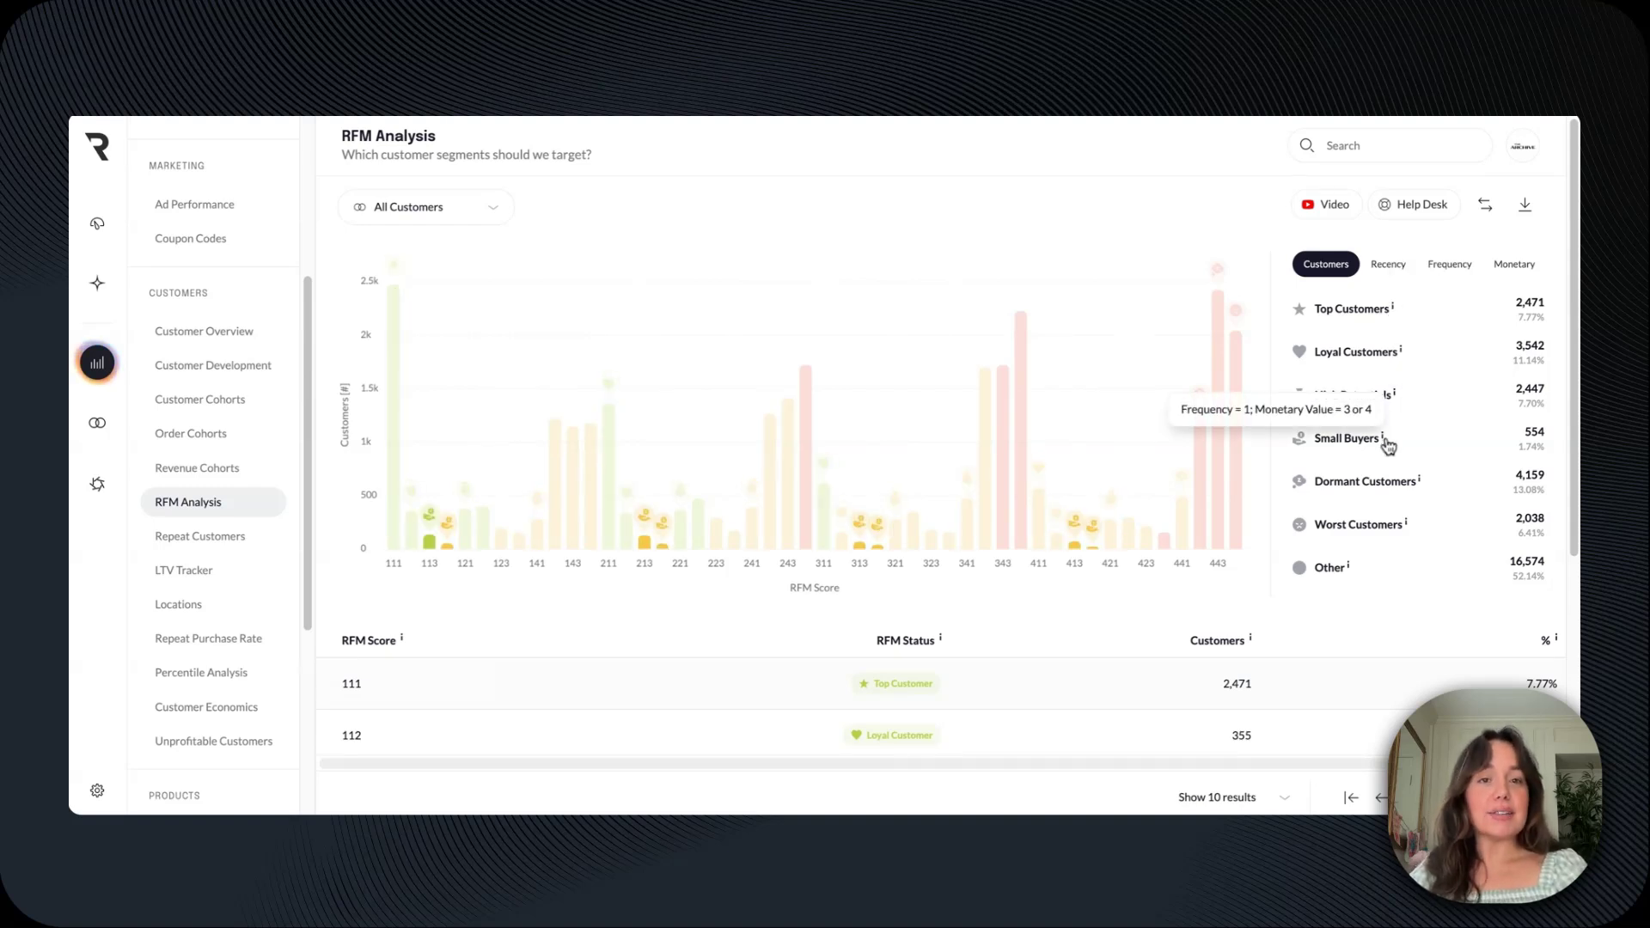
mouse_move(1408, 526)
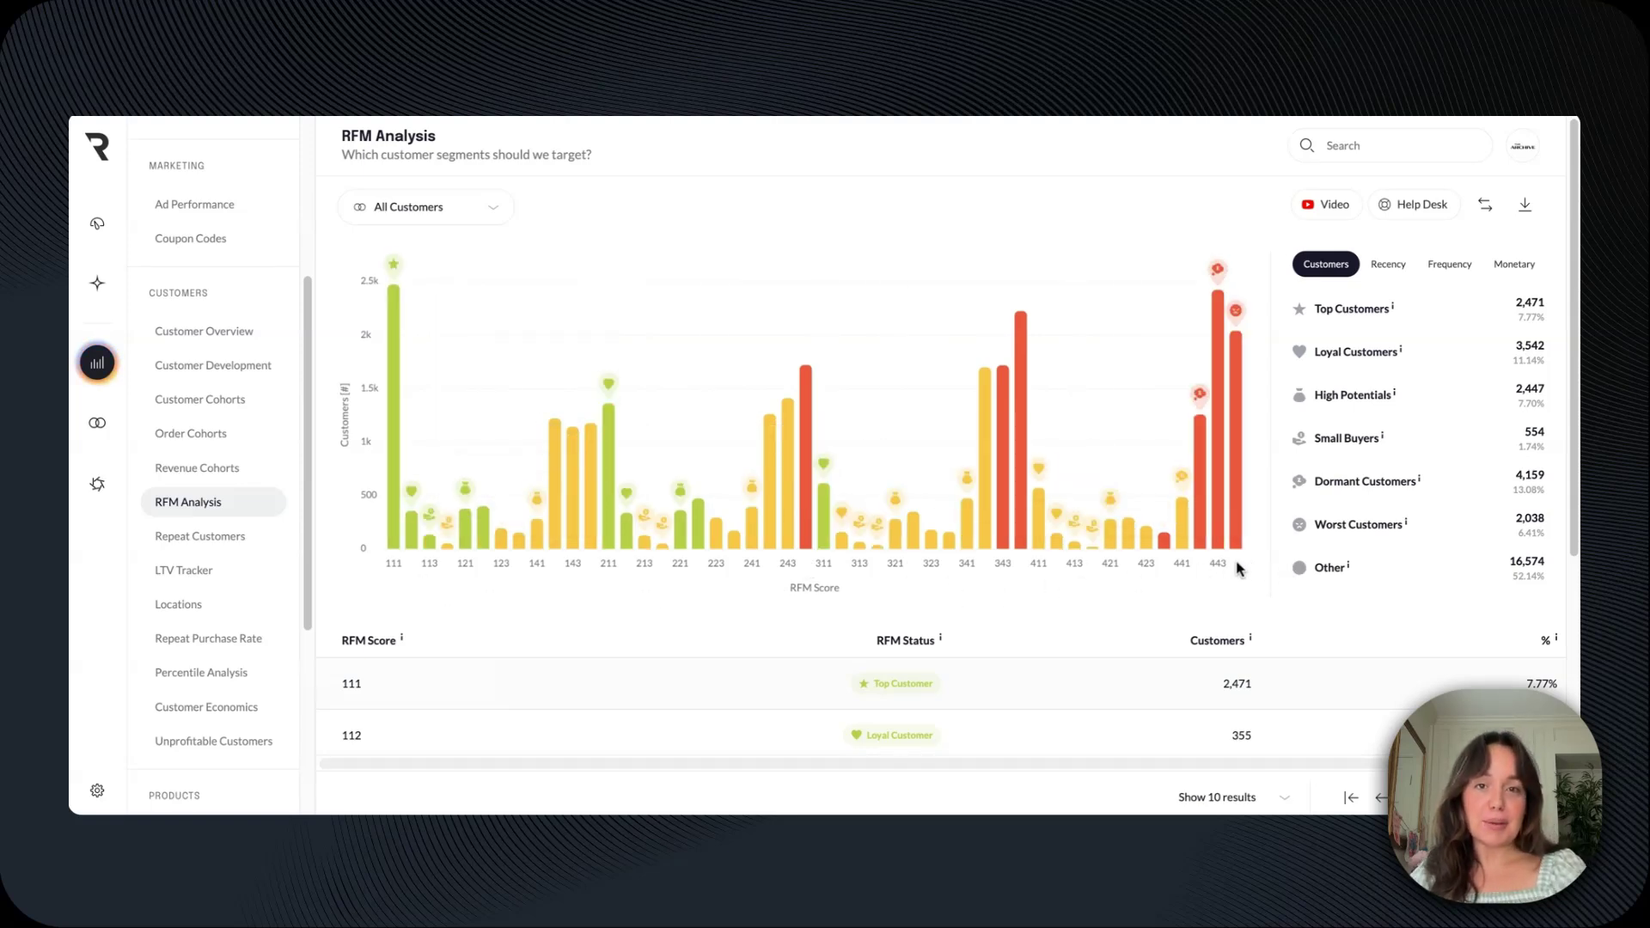
mouse_move(1228, 507)
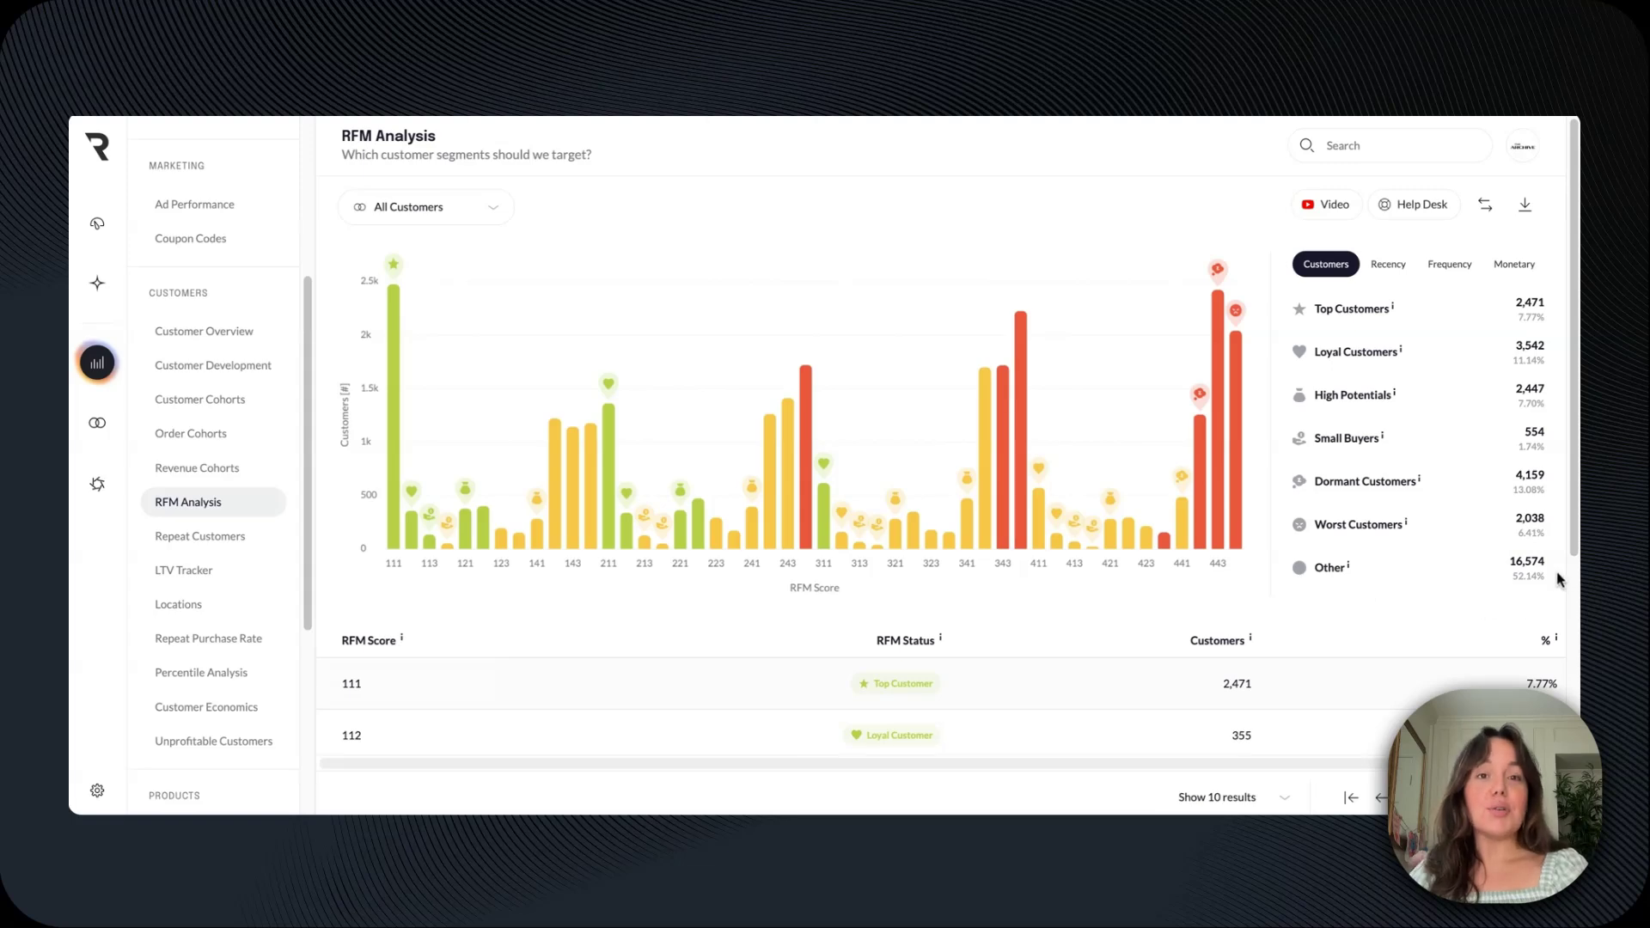
drag(1545, 577, 1508, 582)
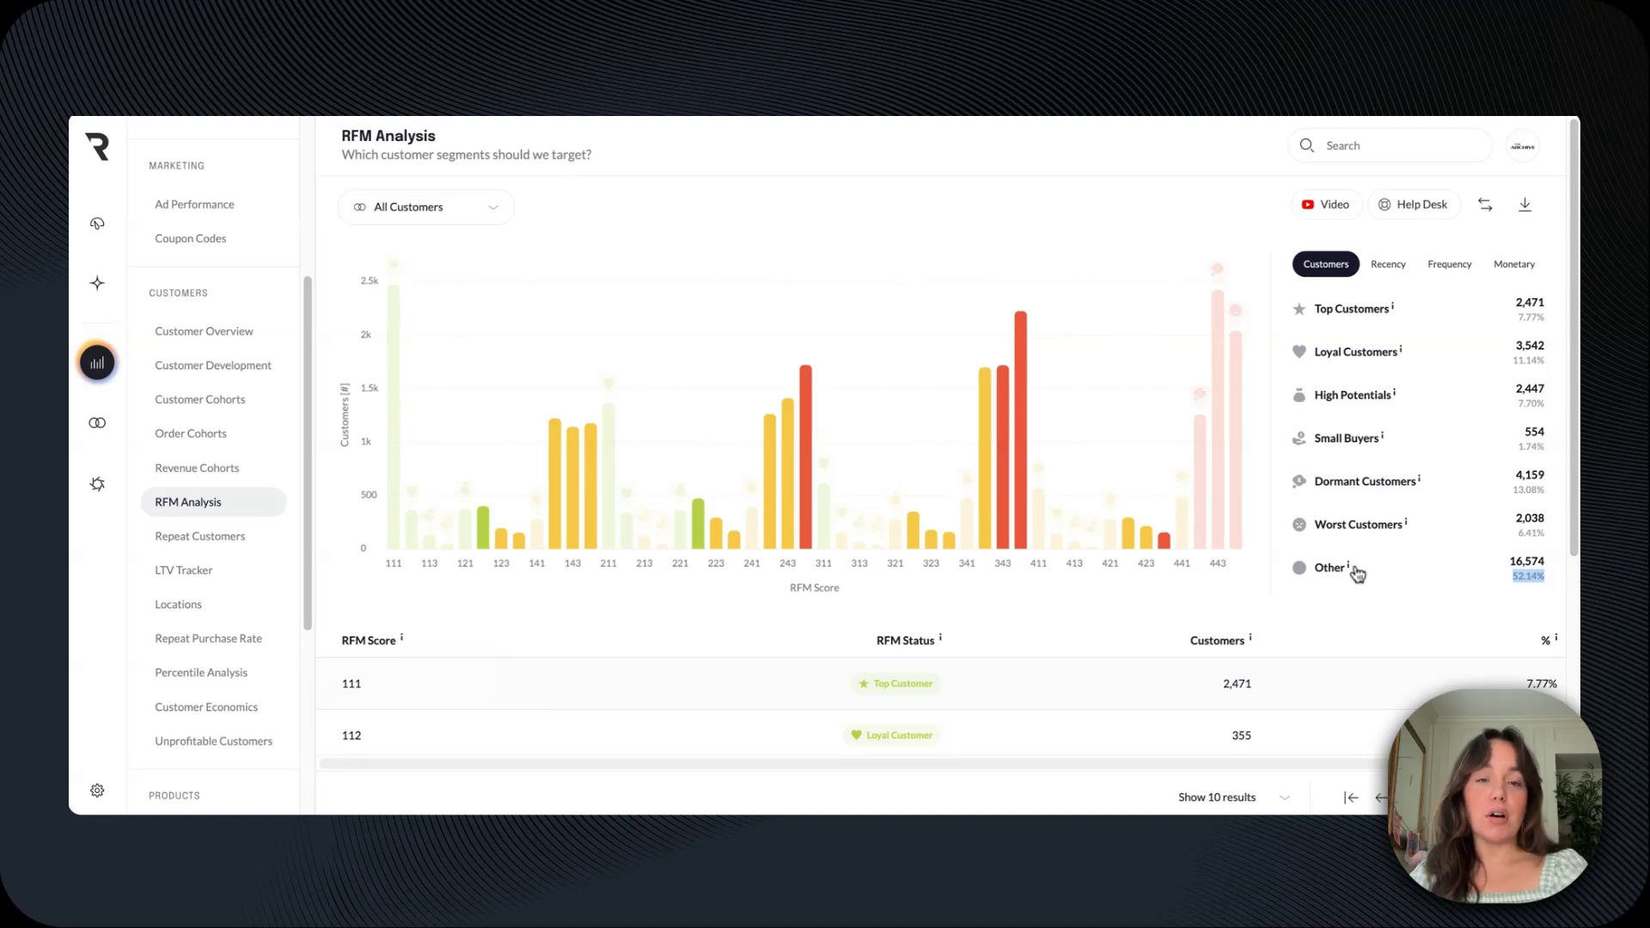
mouse_move(1349, 569)
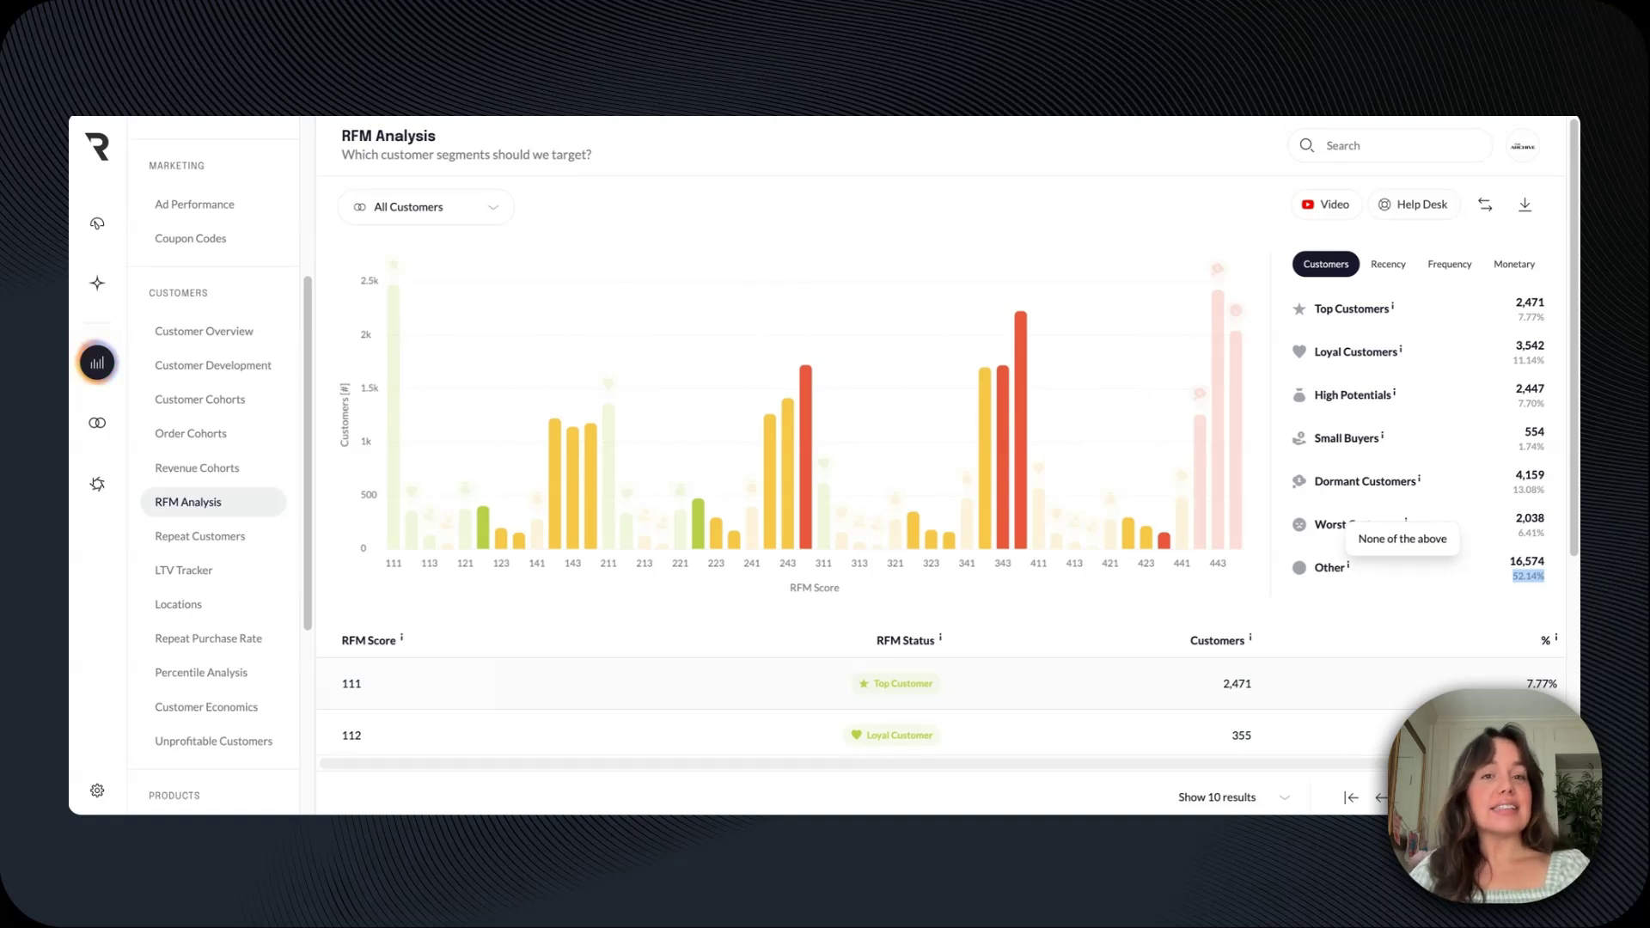
Start a new customer segment in Customer Segments and name it "RFM Segment".
click(99, 424)
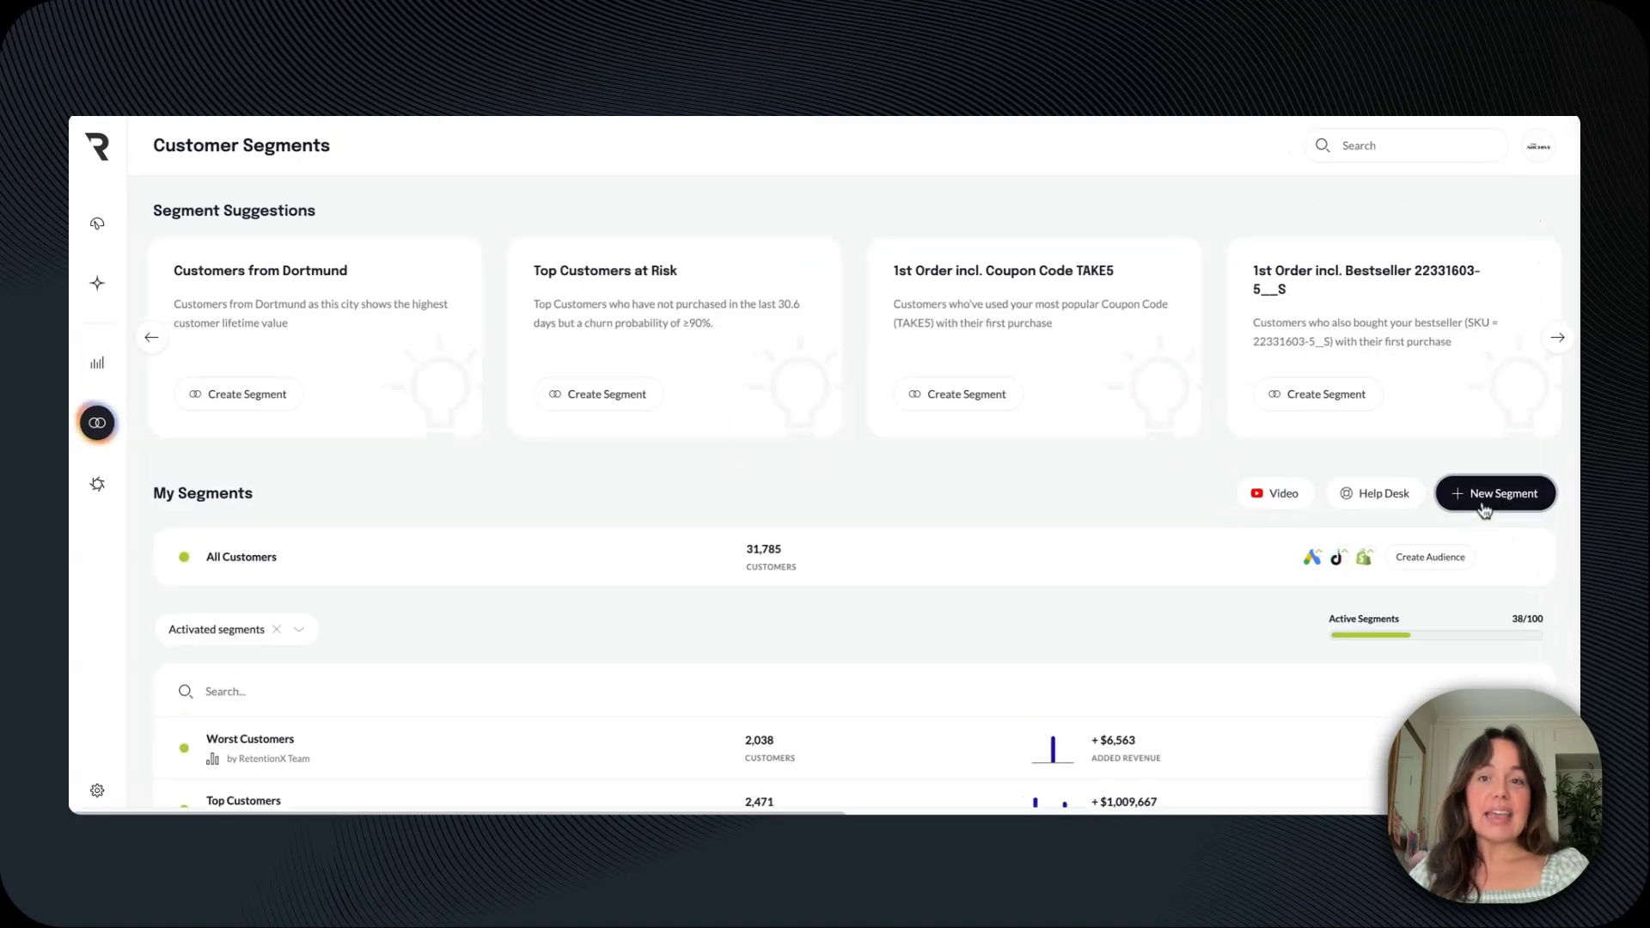
click(1484, 503)
click(671, 461)
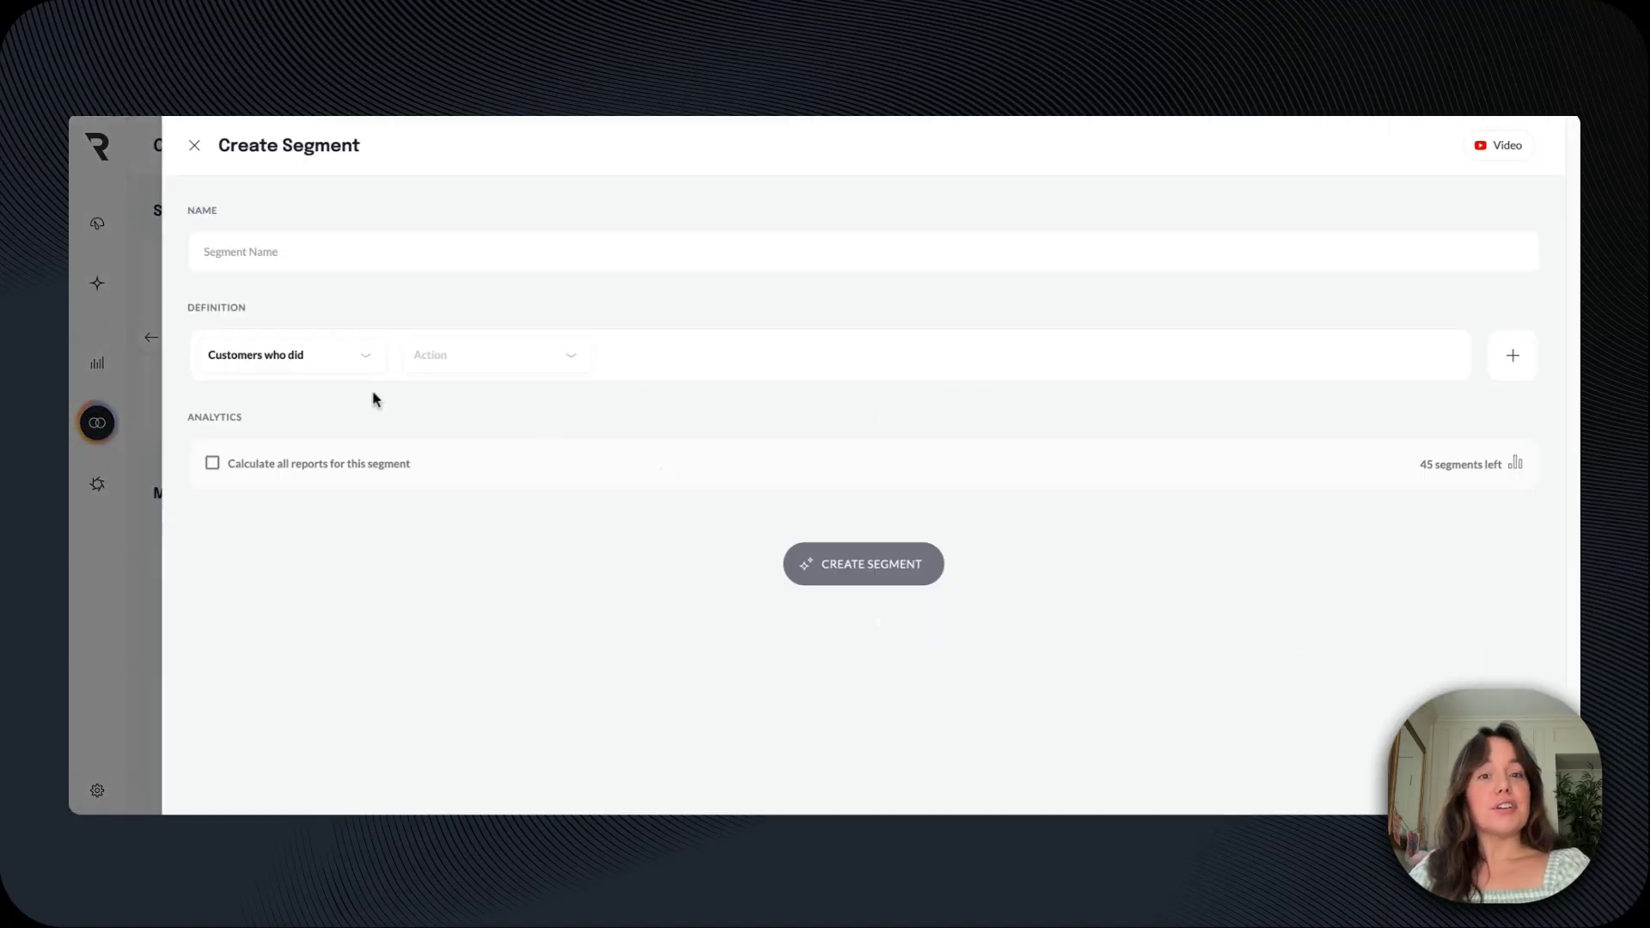
click(345, 248)
text(RFM Segment)
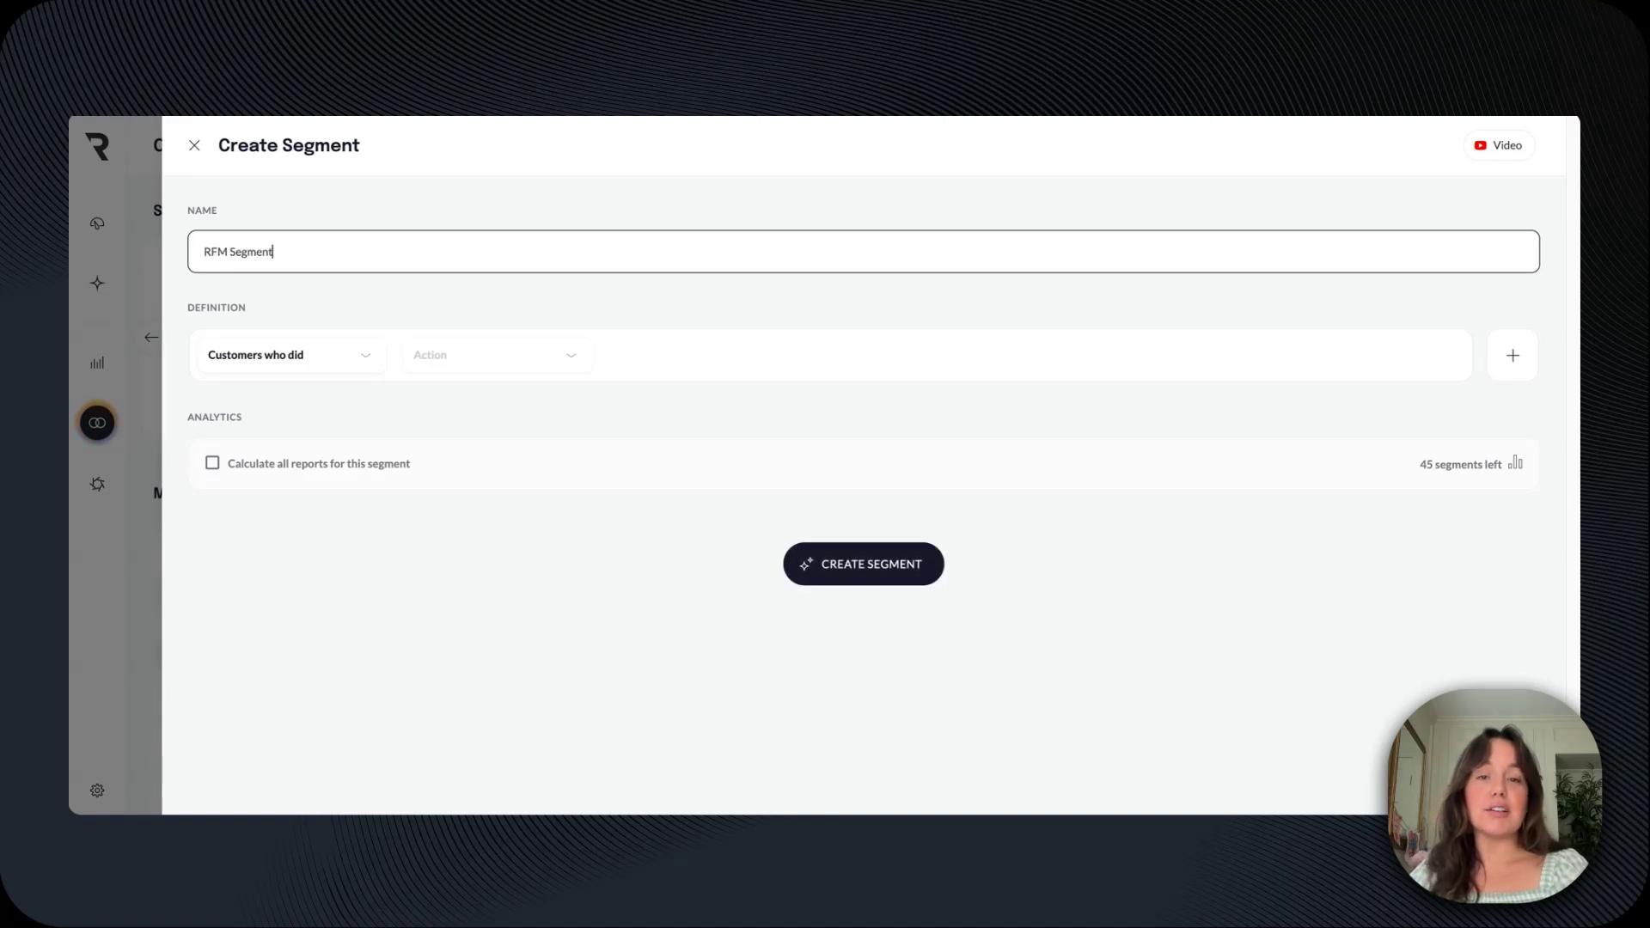
click(643, 297)
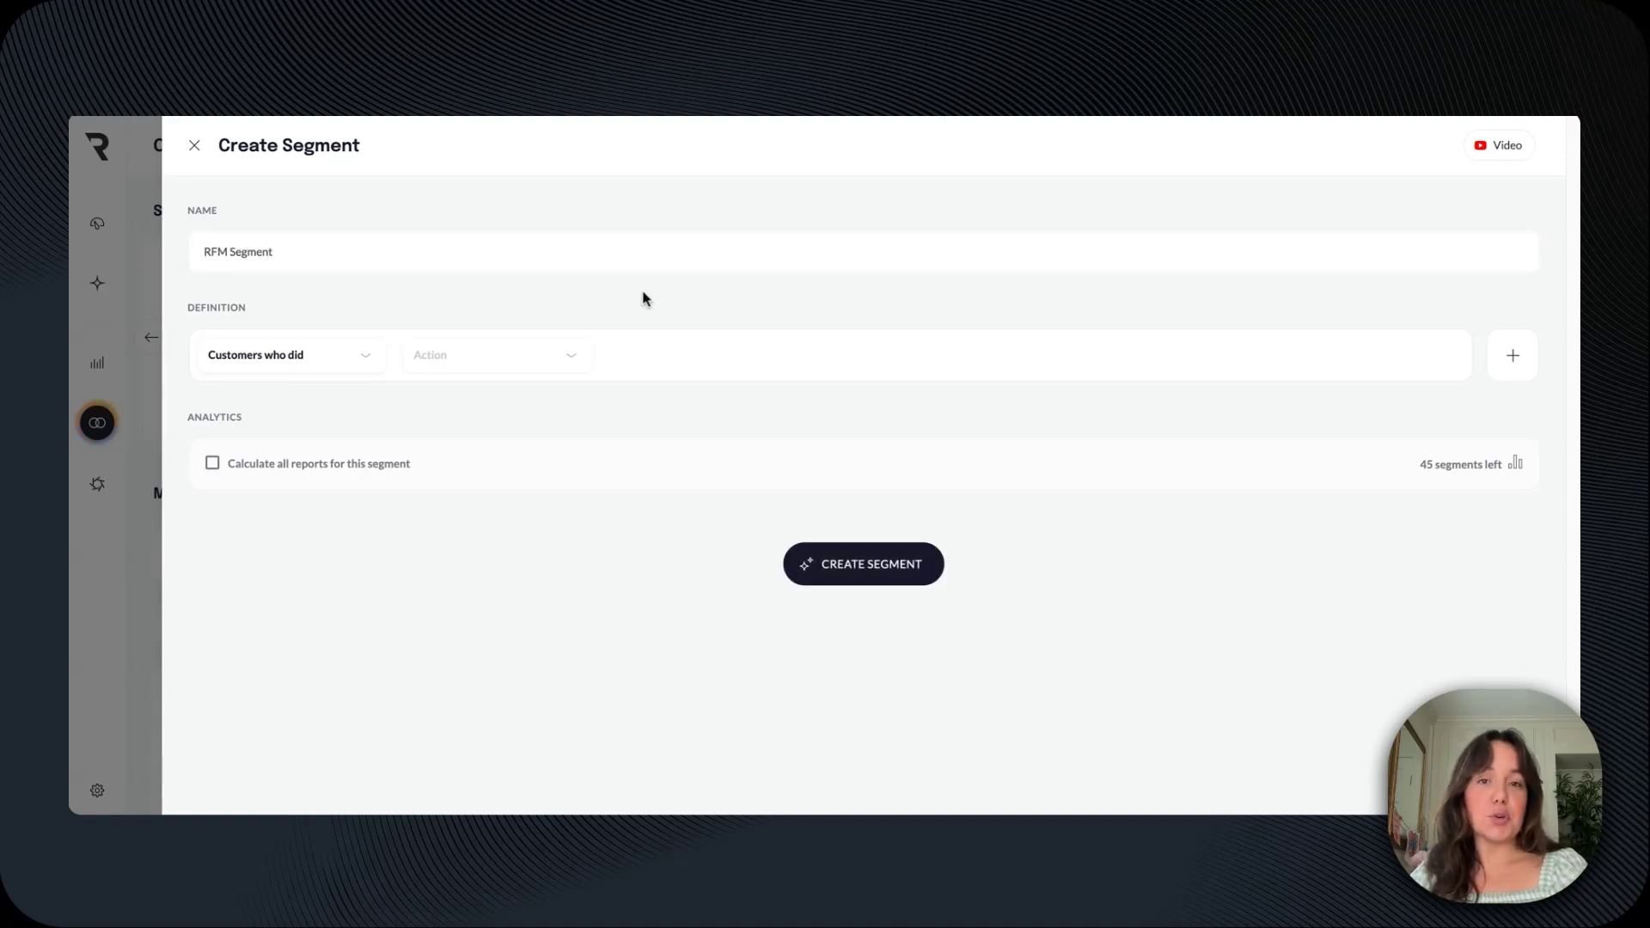
Define the segment condition as customers who have RFM Status with the operator "one of".
click(324, 368)
click(313, 430)
click(483, 353)
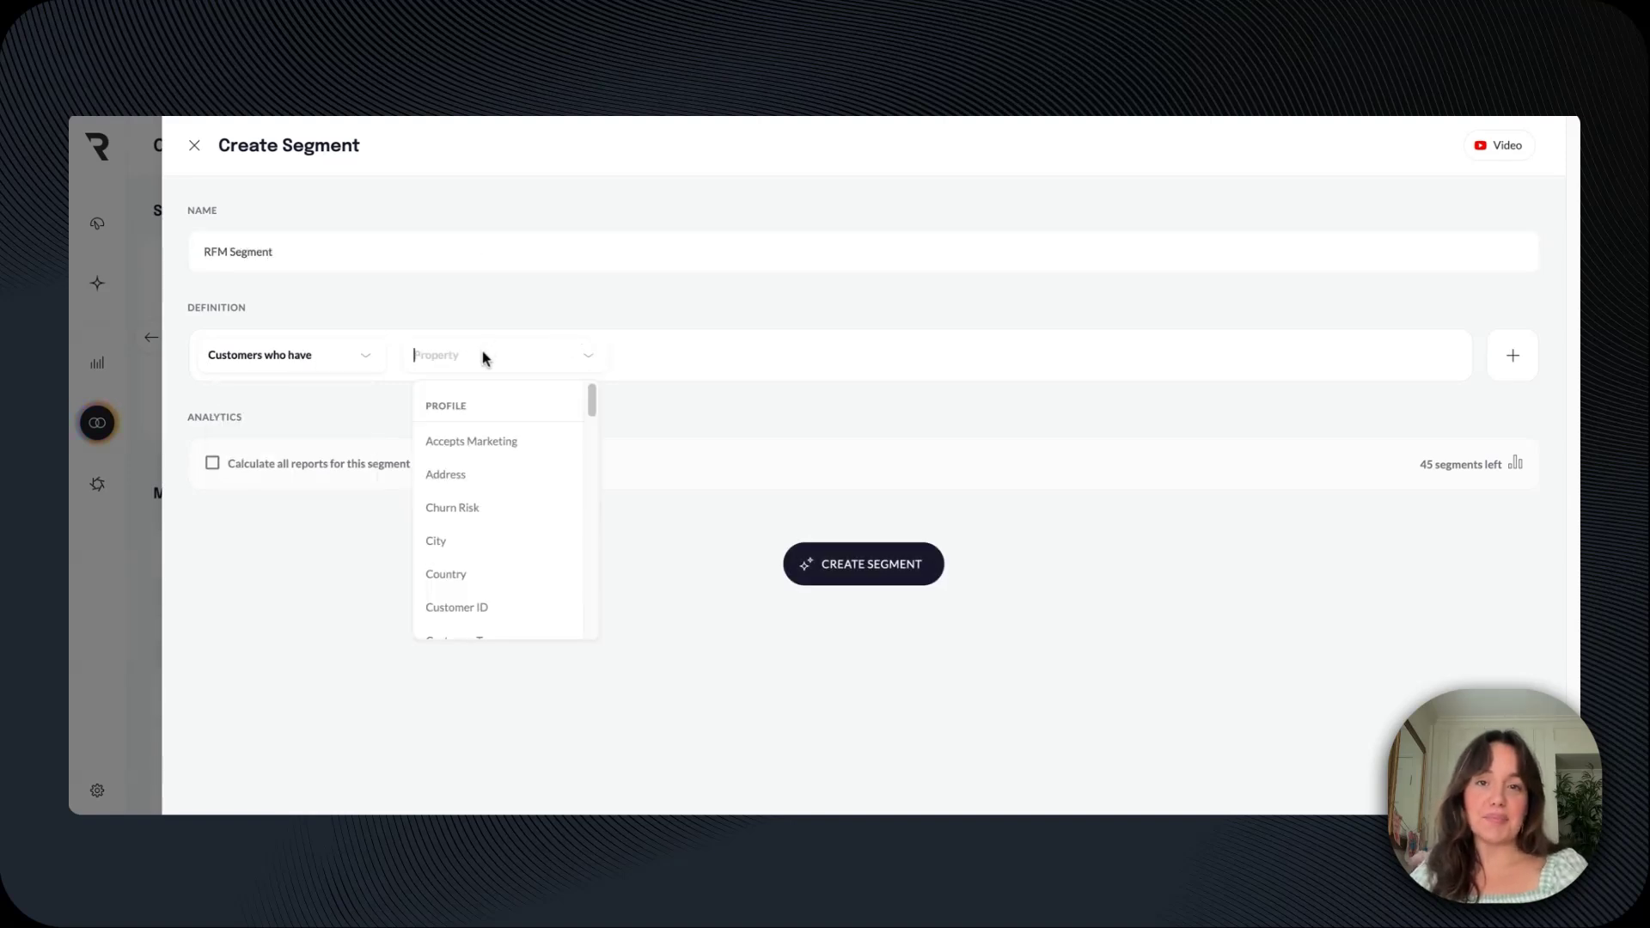
text(rfm)
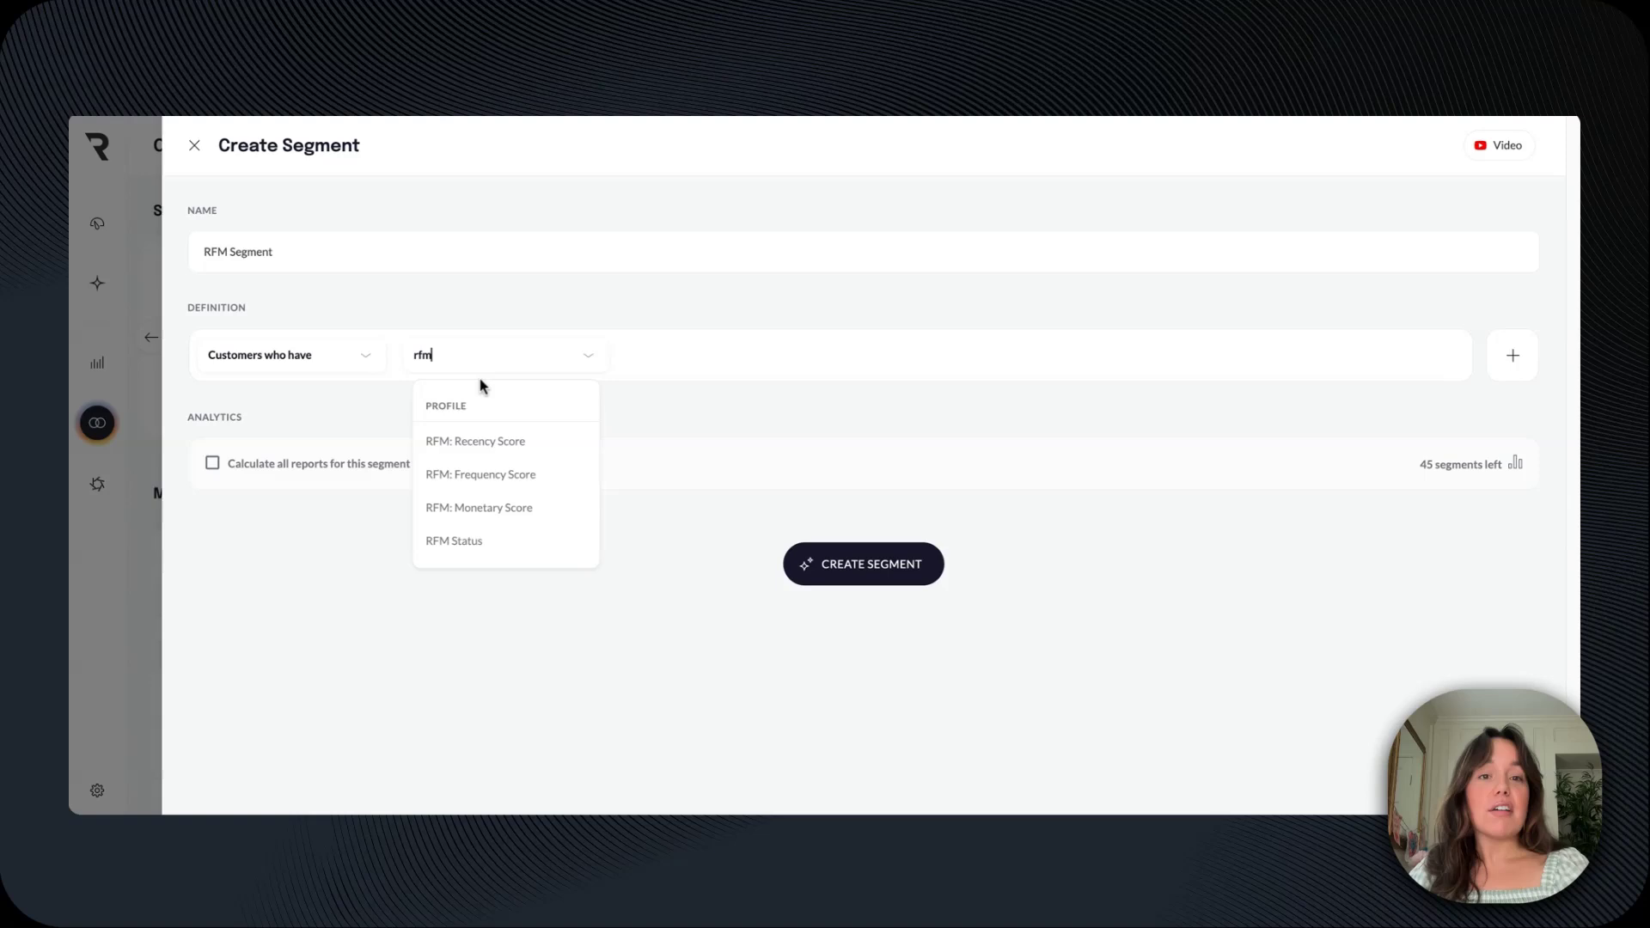
click(456, 541)
click(670, 366)
click(685, 398)
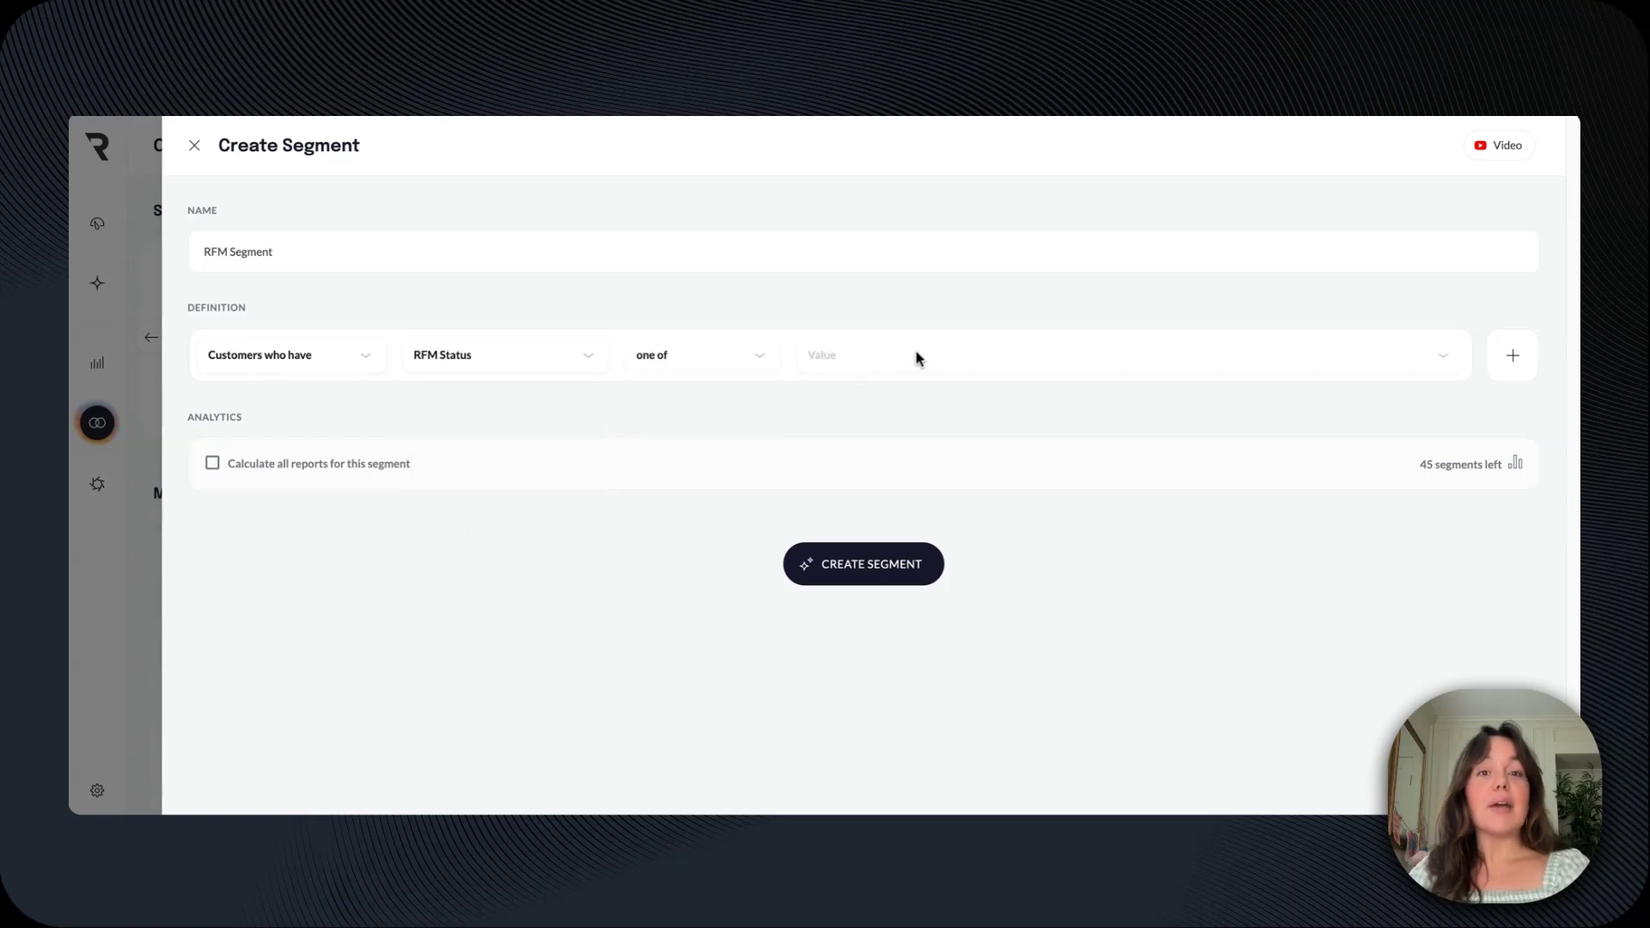
Add Top Customers, High Potentials and Loyal Customers as RFM Status values, and enable calculating all reports for this segment.
click(914, 361)
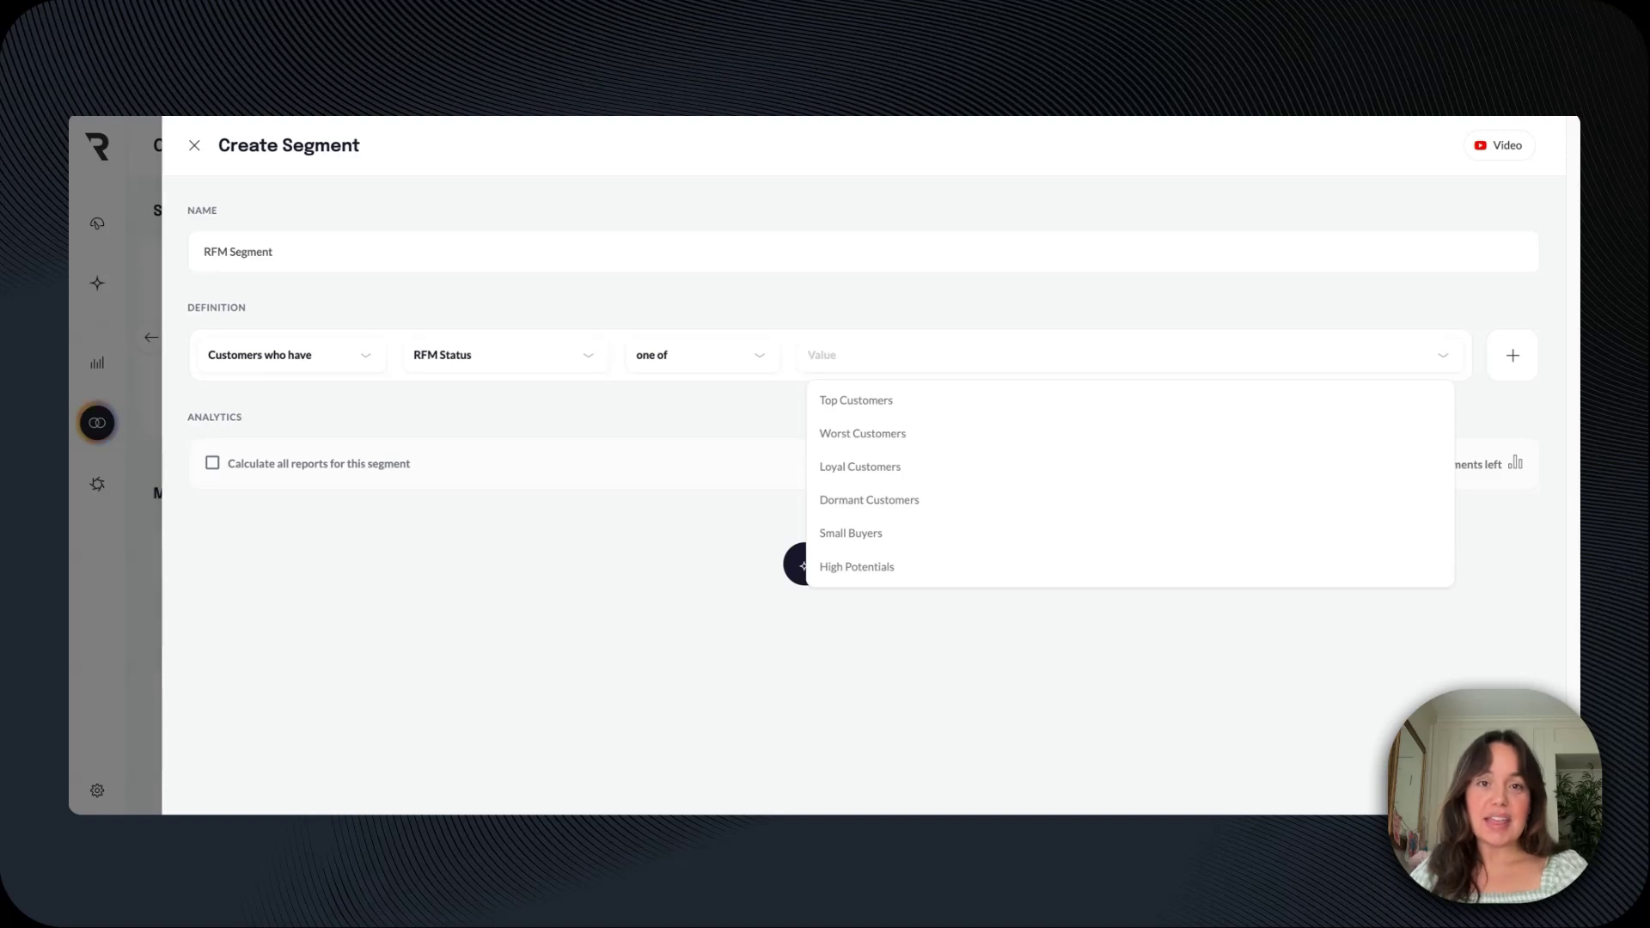
click(849, 408)
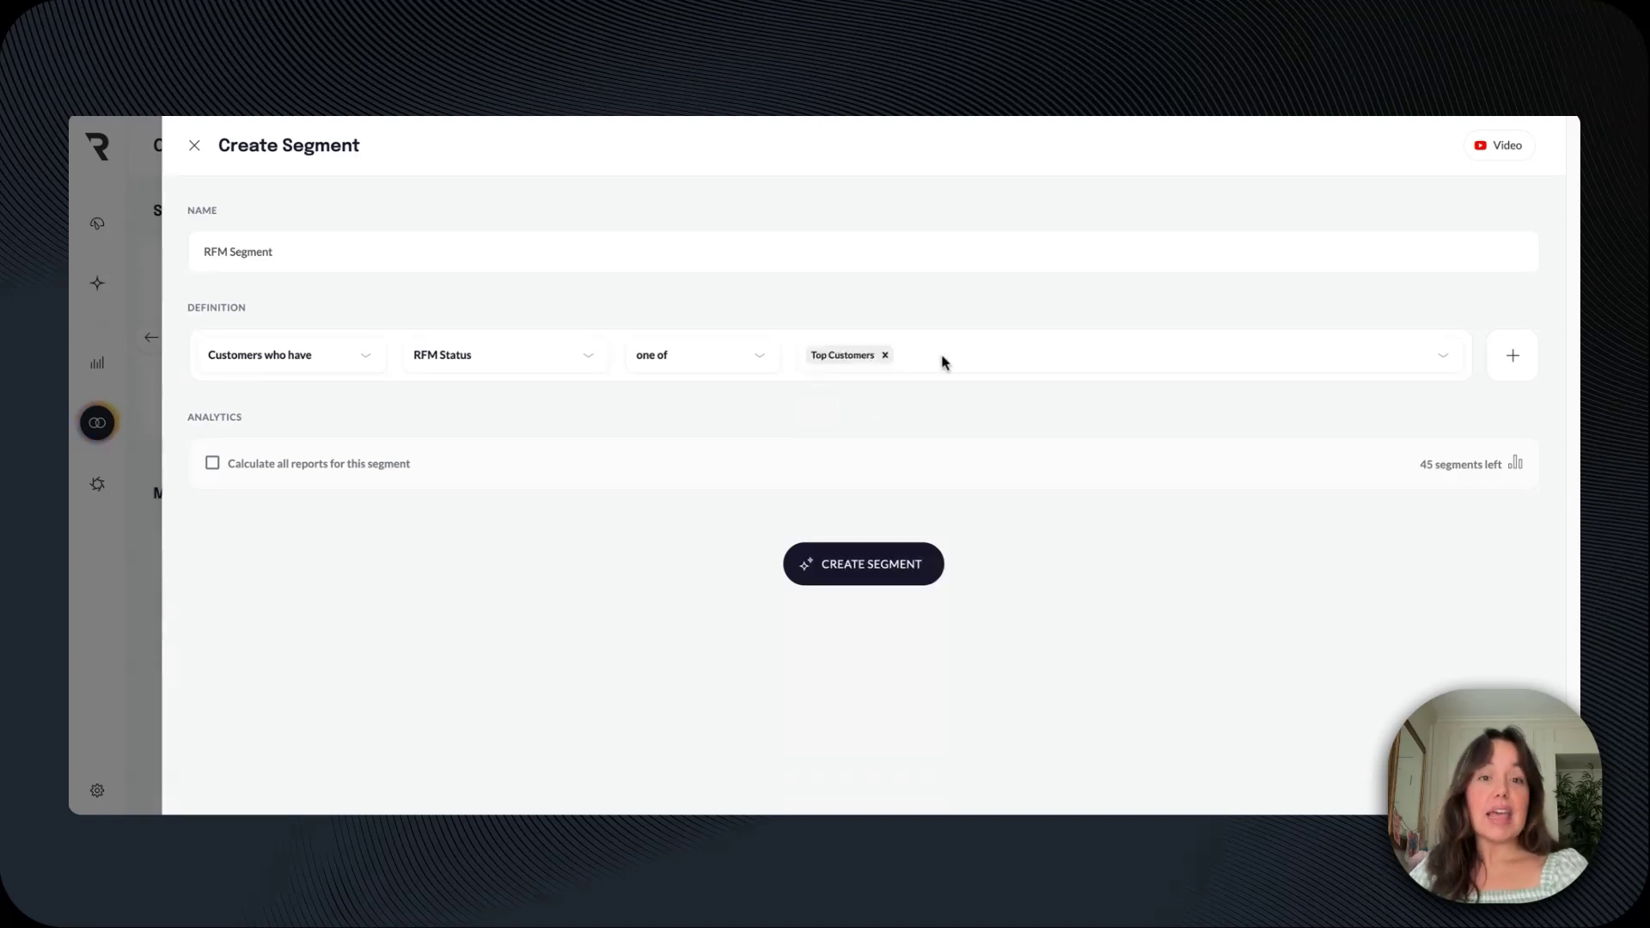
click(944, 361)
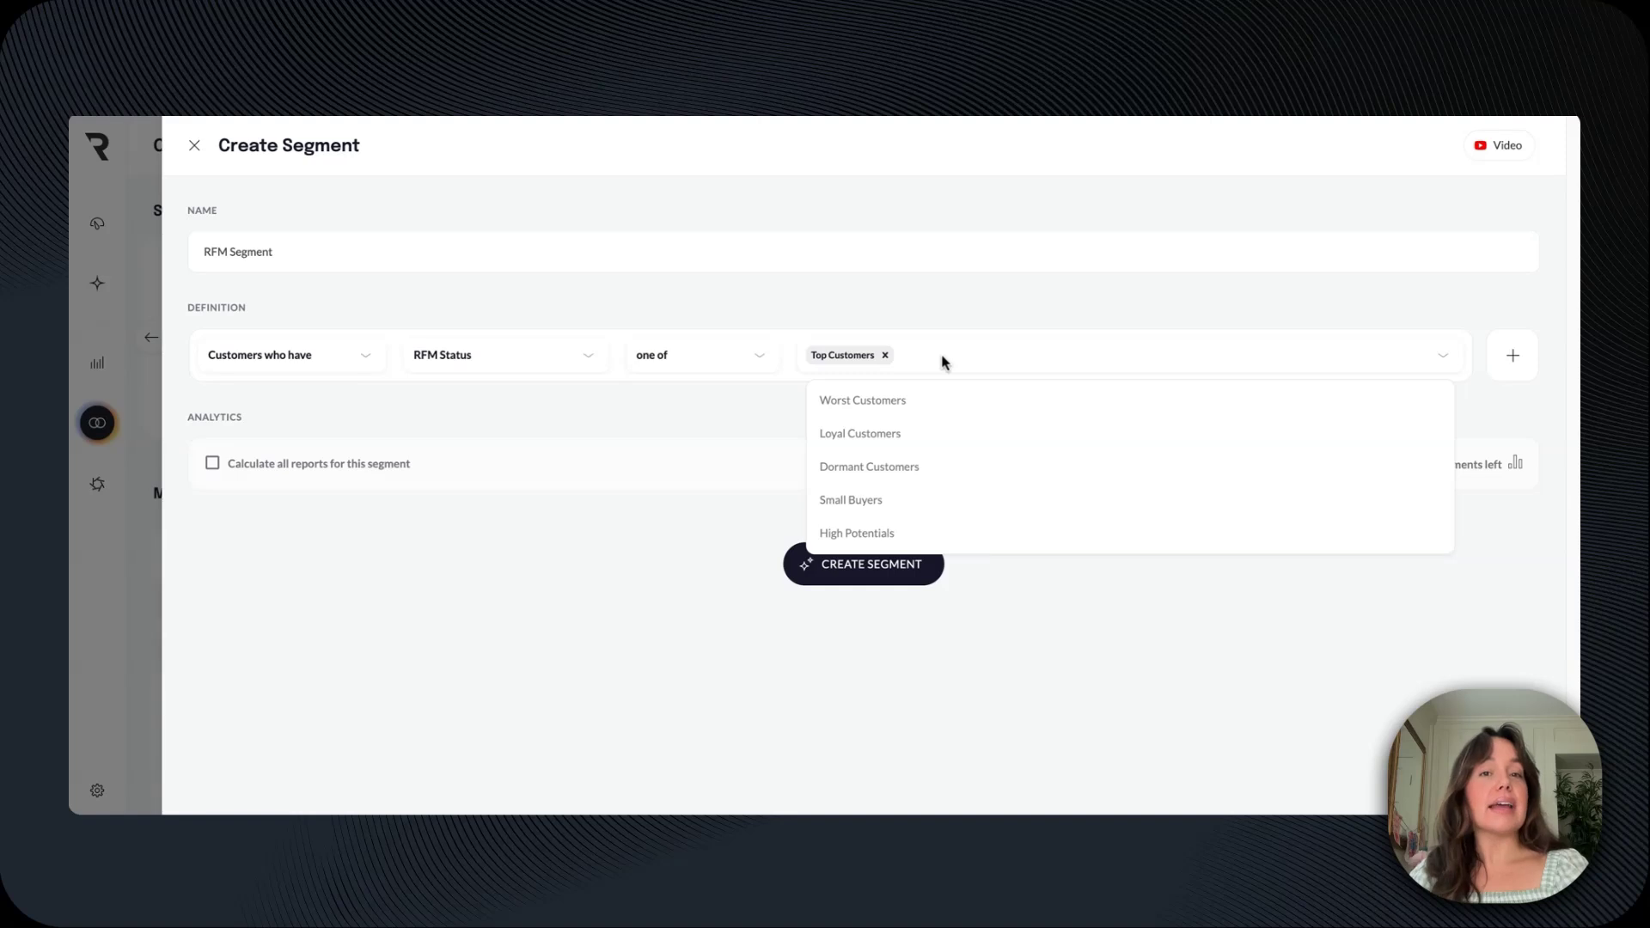
click(909, 531)
click(1011, 364)
click(967, 406)
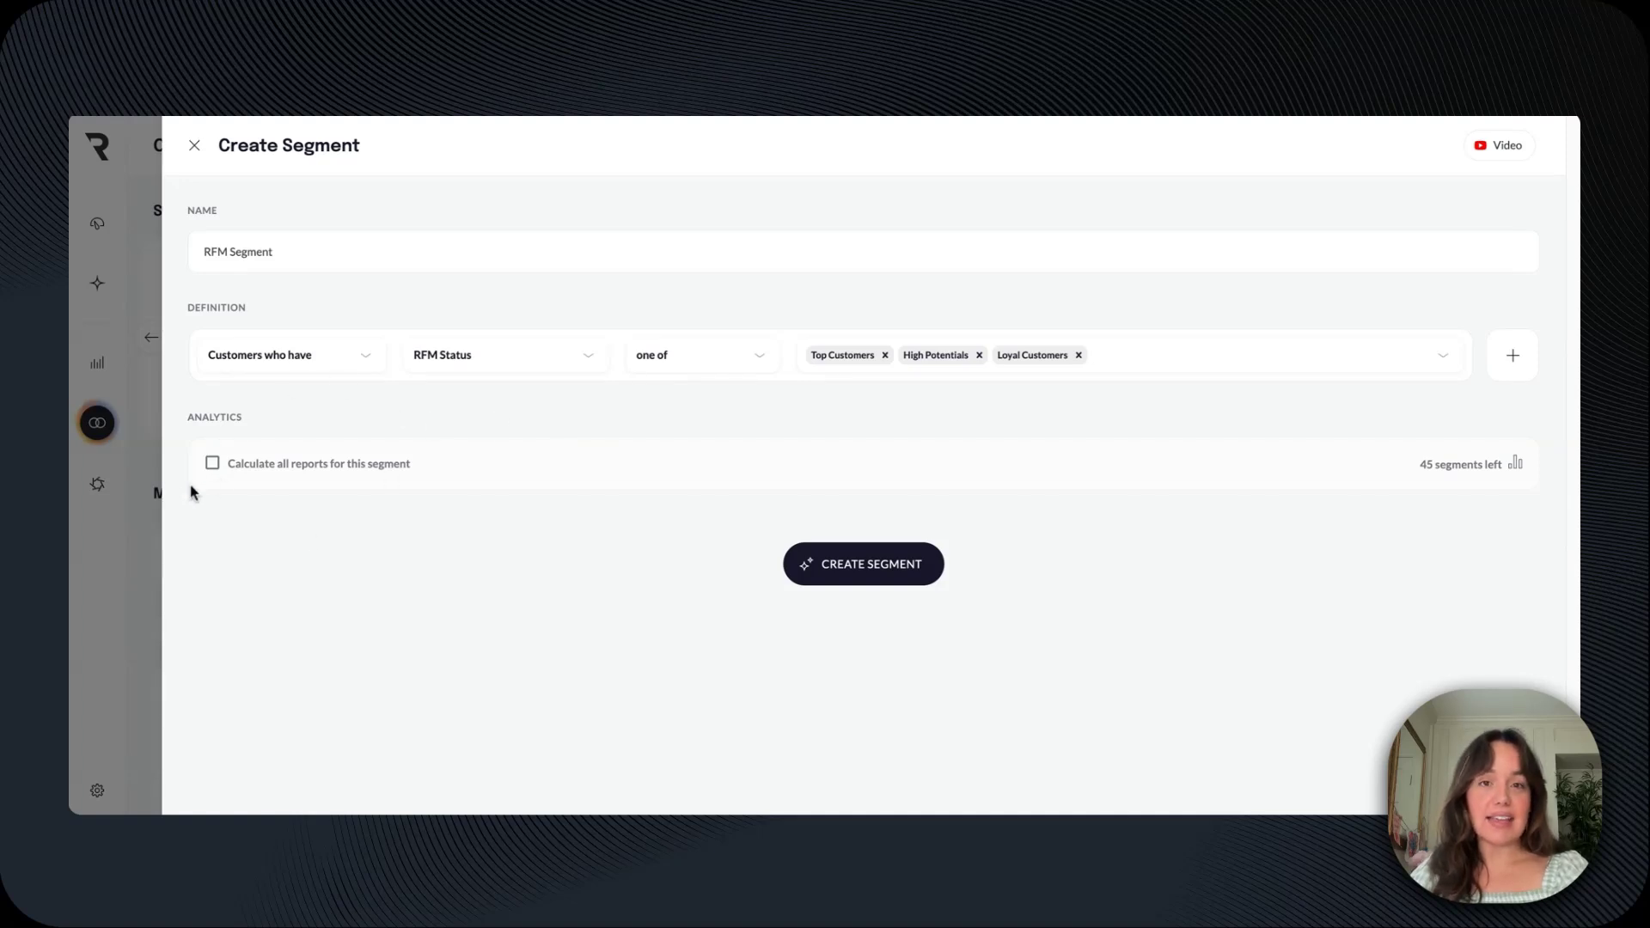
click(214, 465)
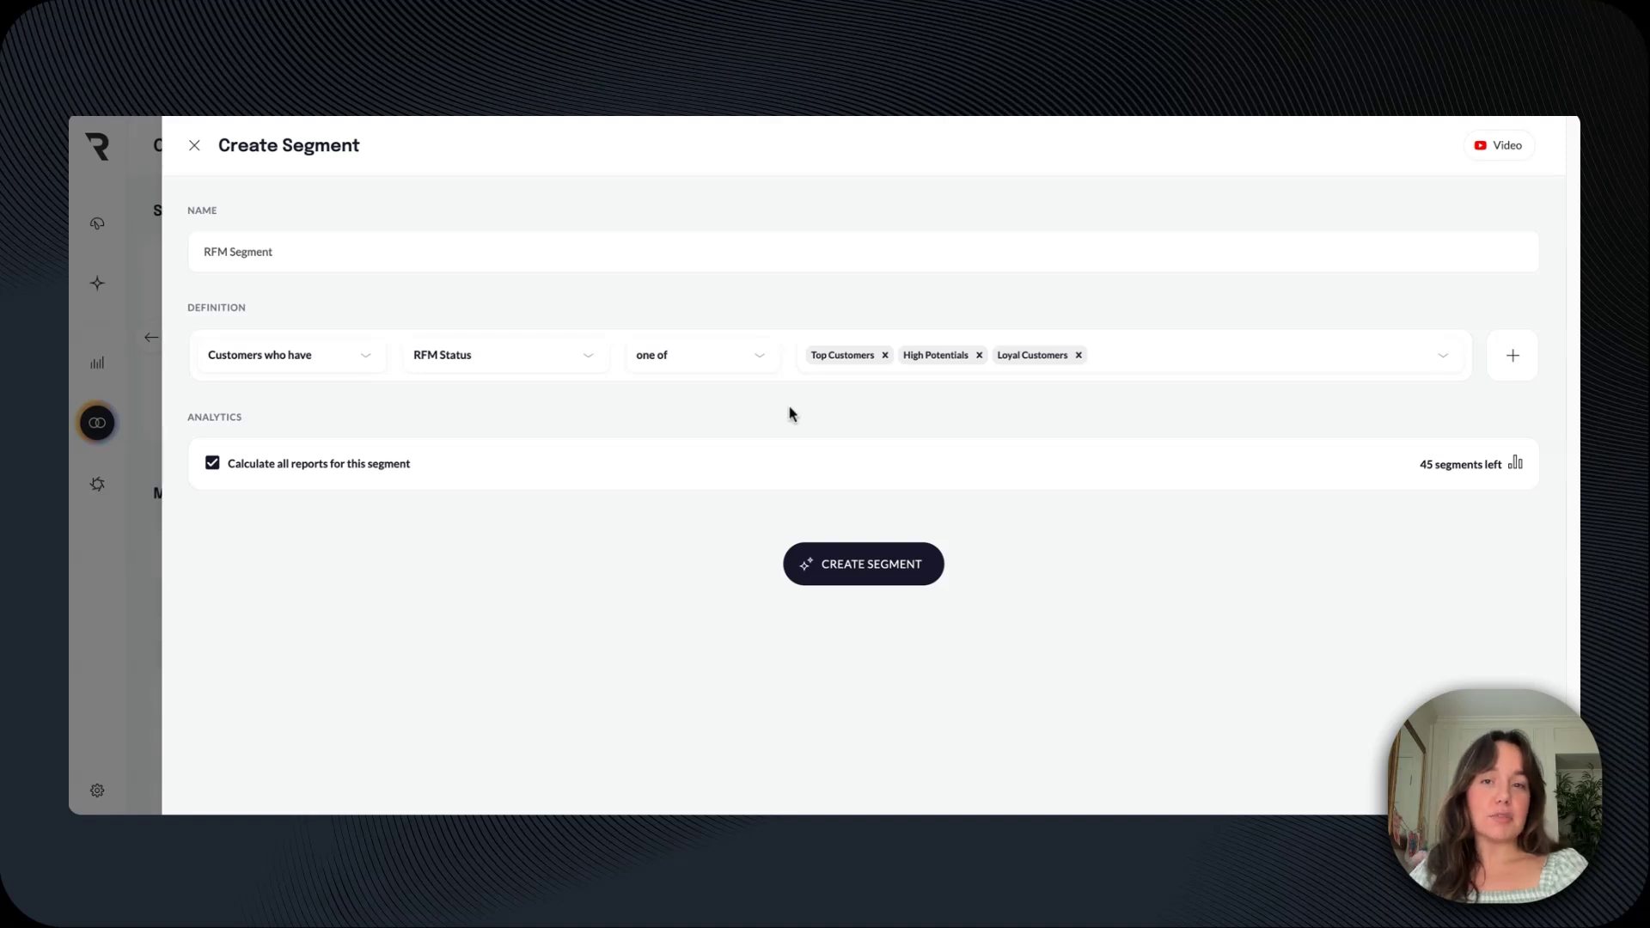
Replace the RFM Status values with Small Buyers, Dormant Customers and Worst Customers.
click(1079, 355)
click(978, 355)
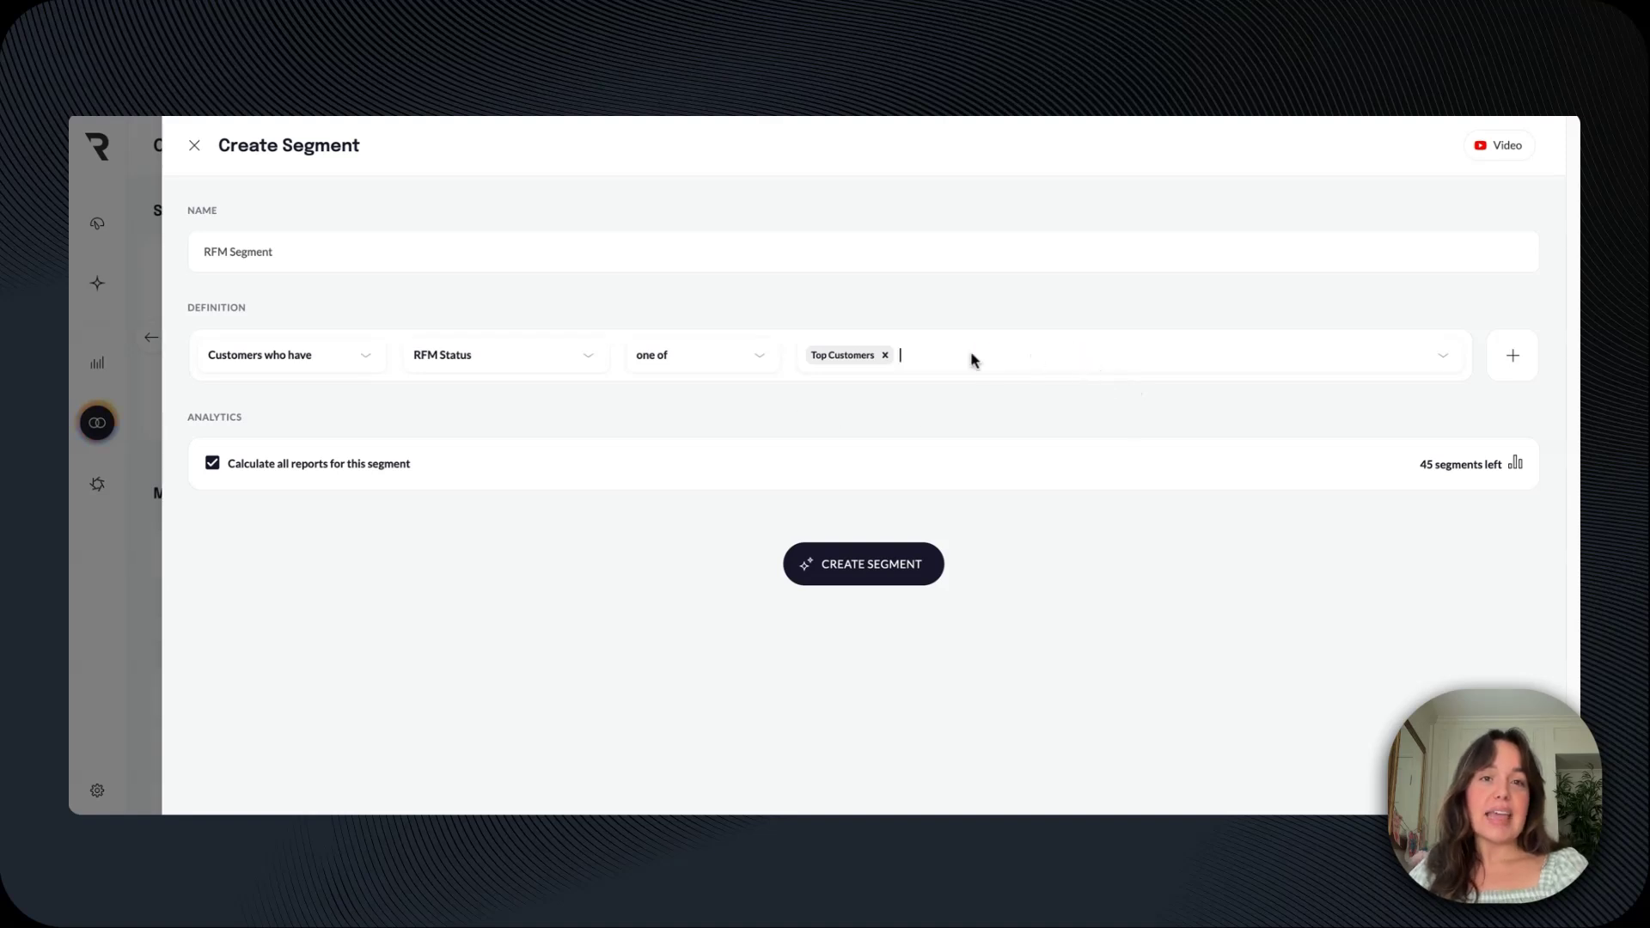
click(884, 355)
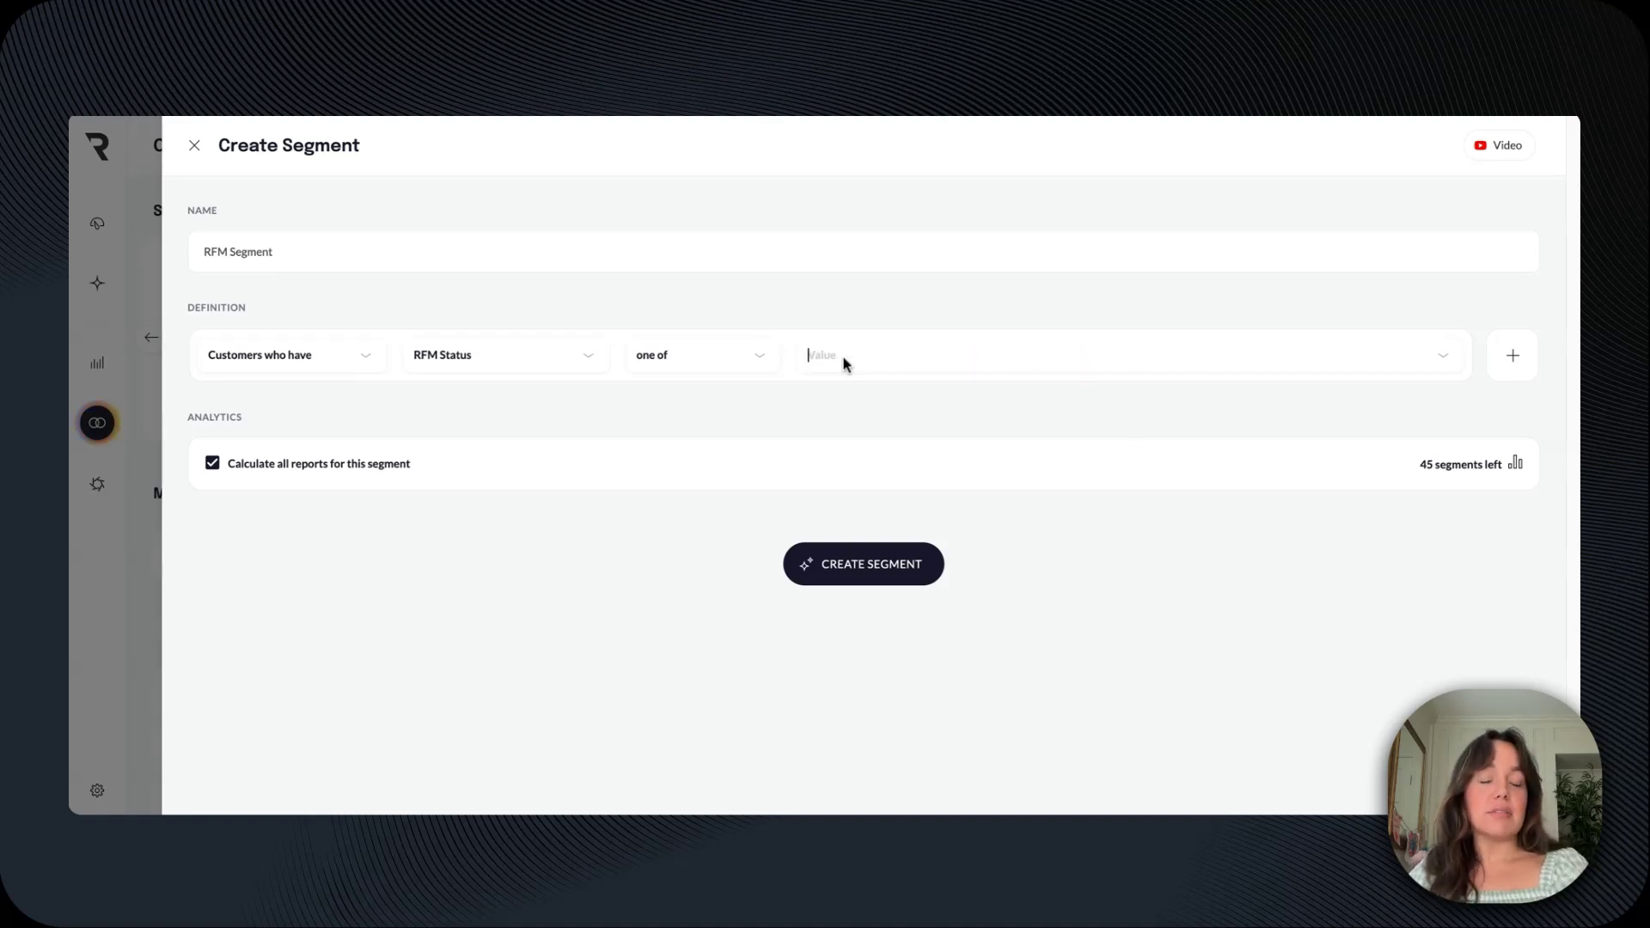
click(844, 364)
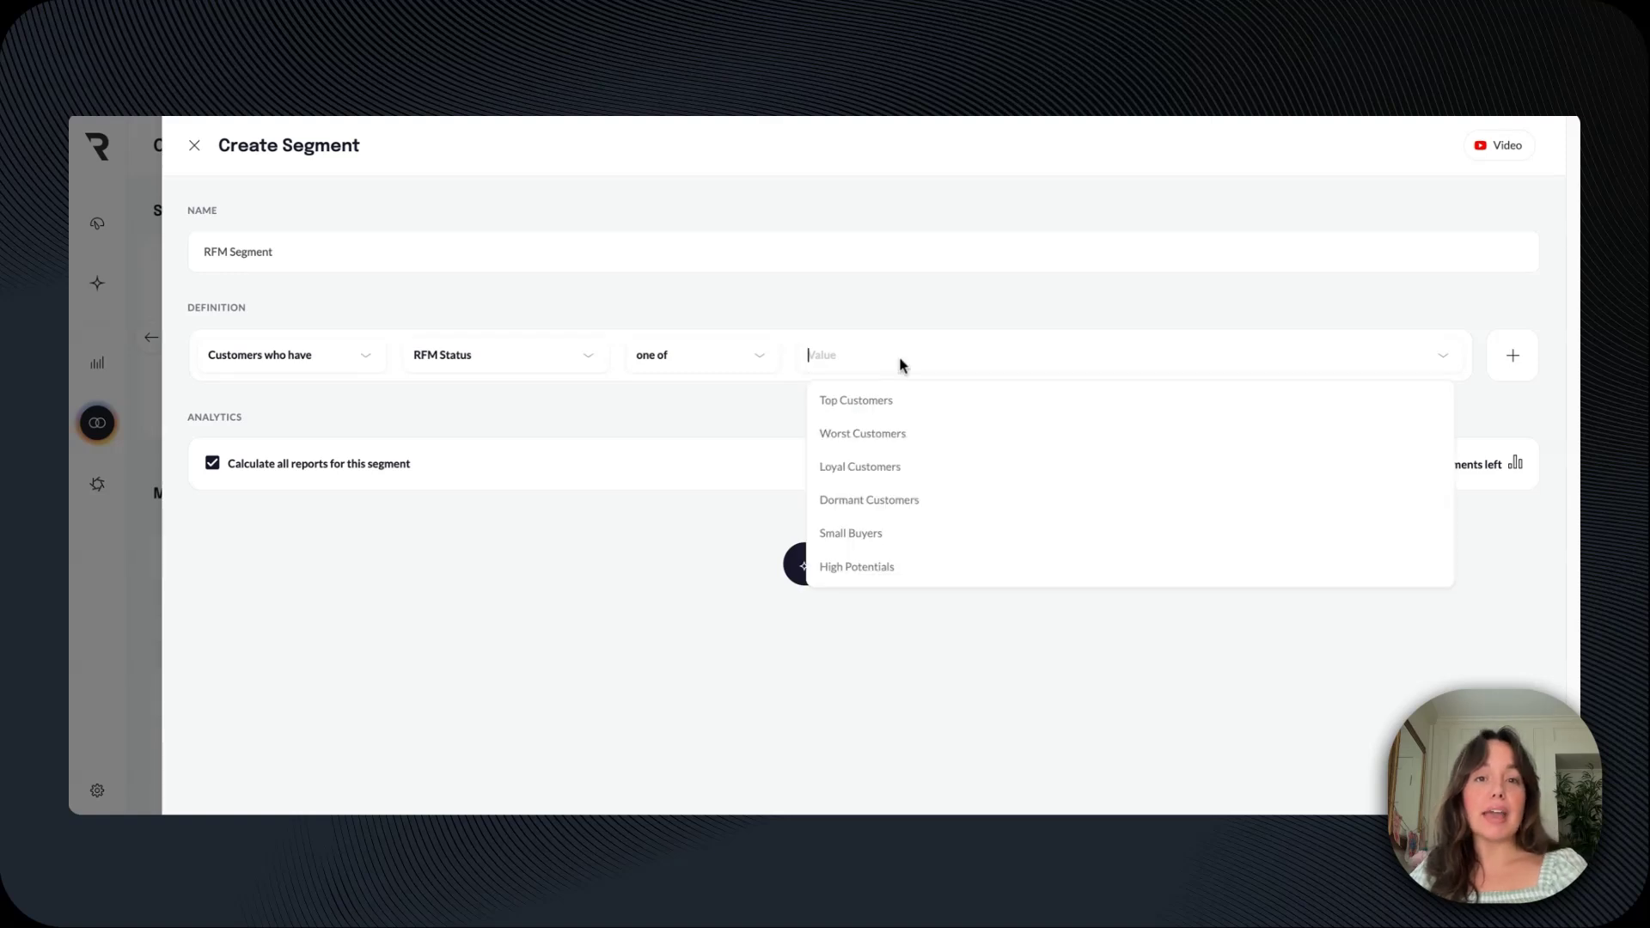
click(930, 534)
click(991, 364)
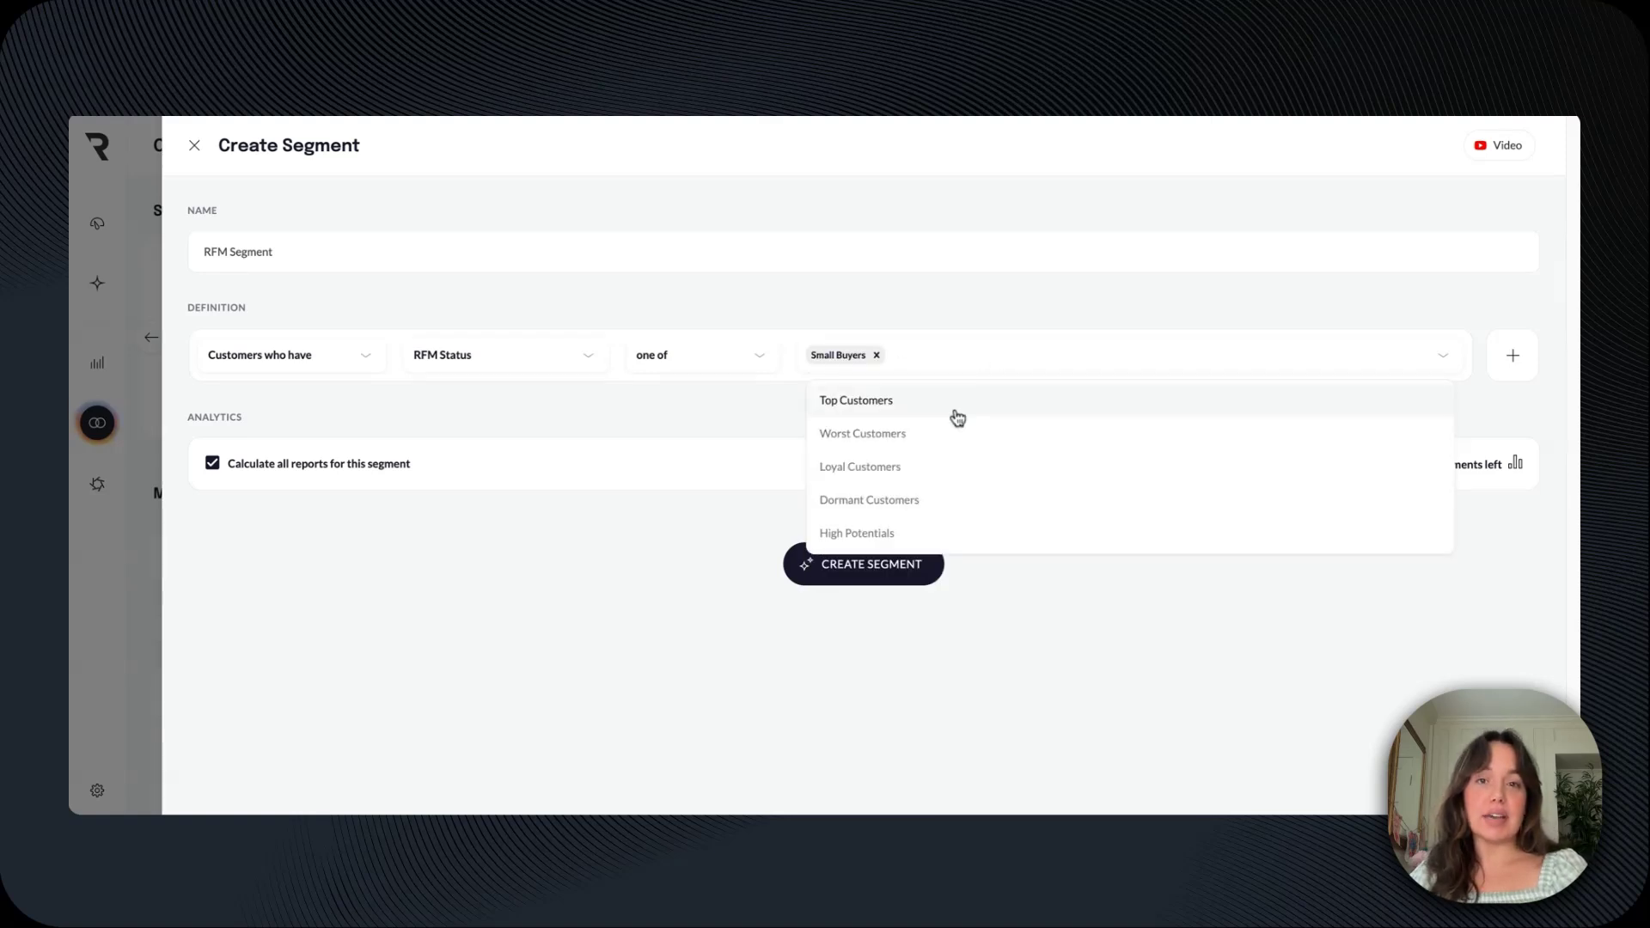
click(933, 499)
click(1037, 360)
click(970, 445)
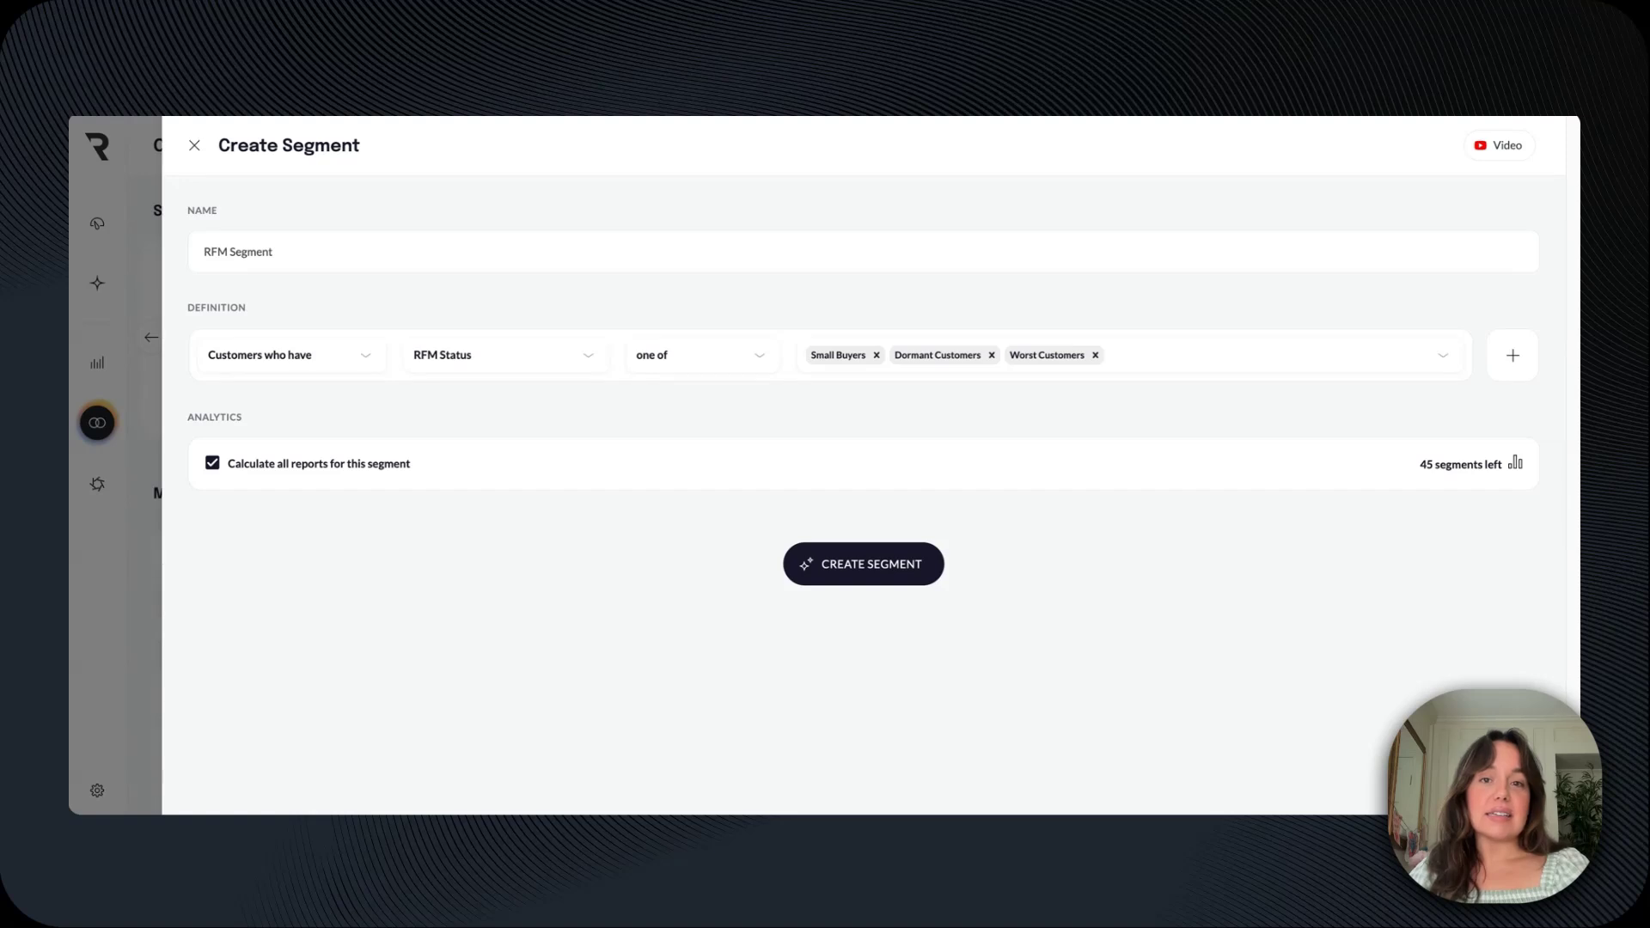
Clear all RFM Status values and change the condition's property to RFM: Frequency Score.
click(1095, 355)
click(992, 355)
click(877, 355)
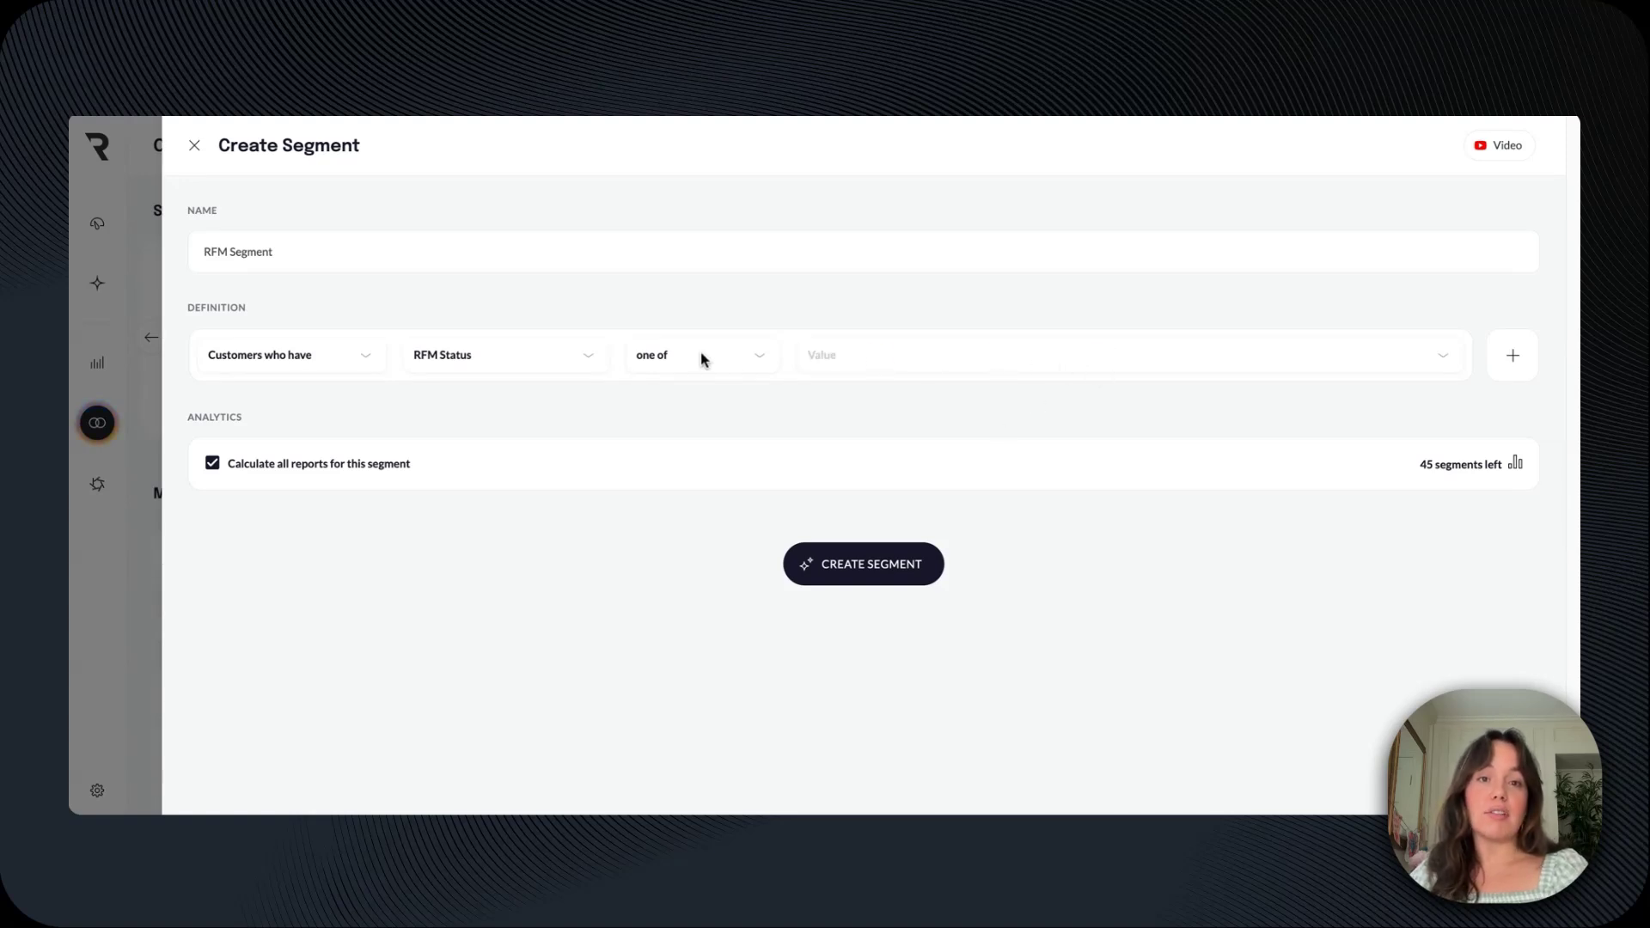
click(510, 357)
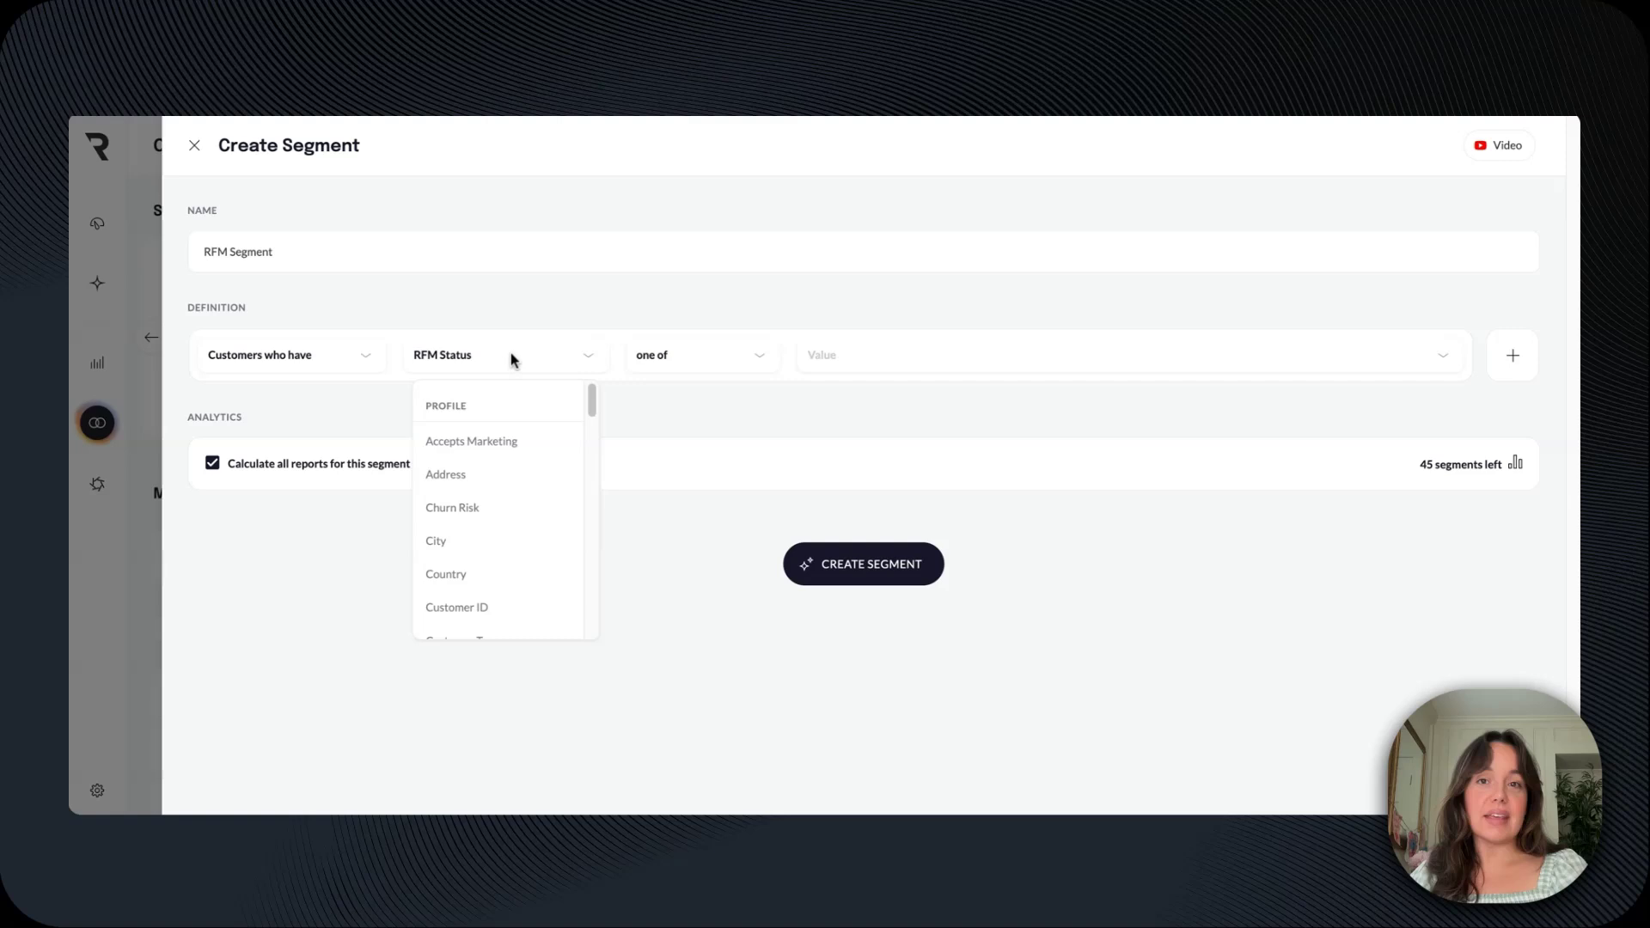
text(rfm)
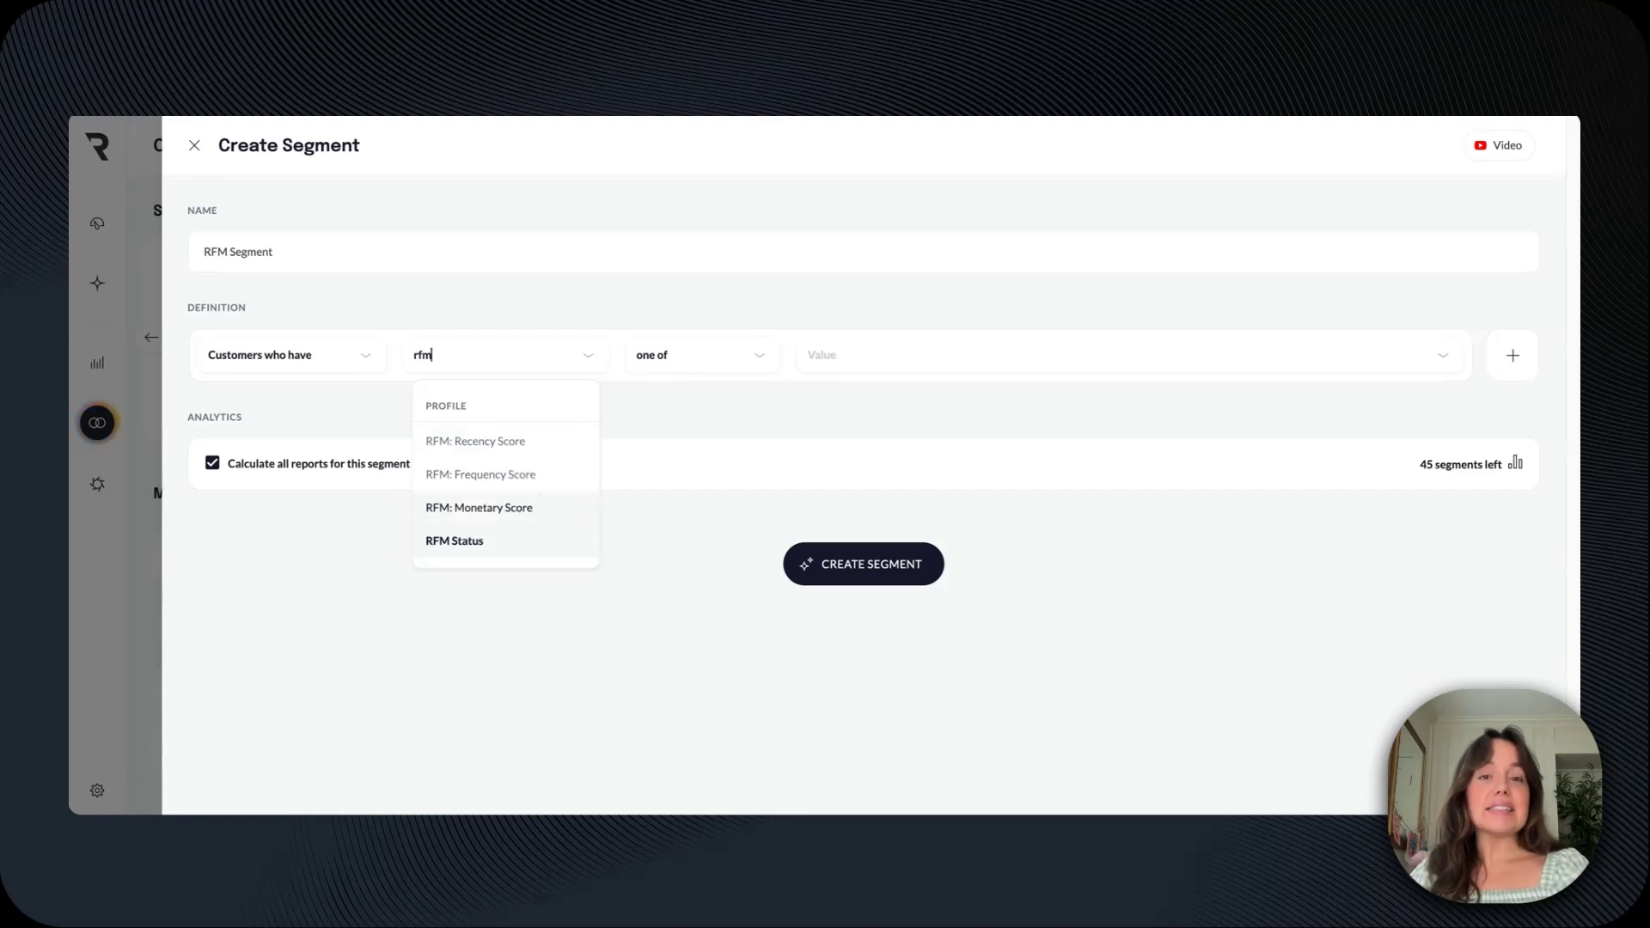
click(540, 479)
Set the frequency score condition to "one of" with values 1 and 2.
click(688, 354)
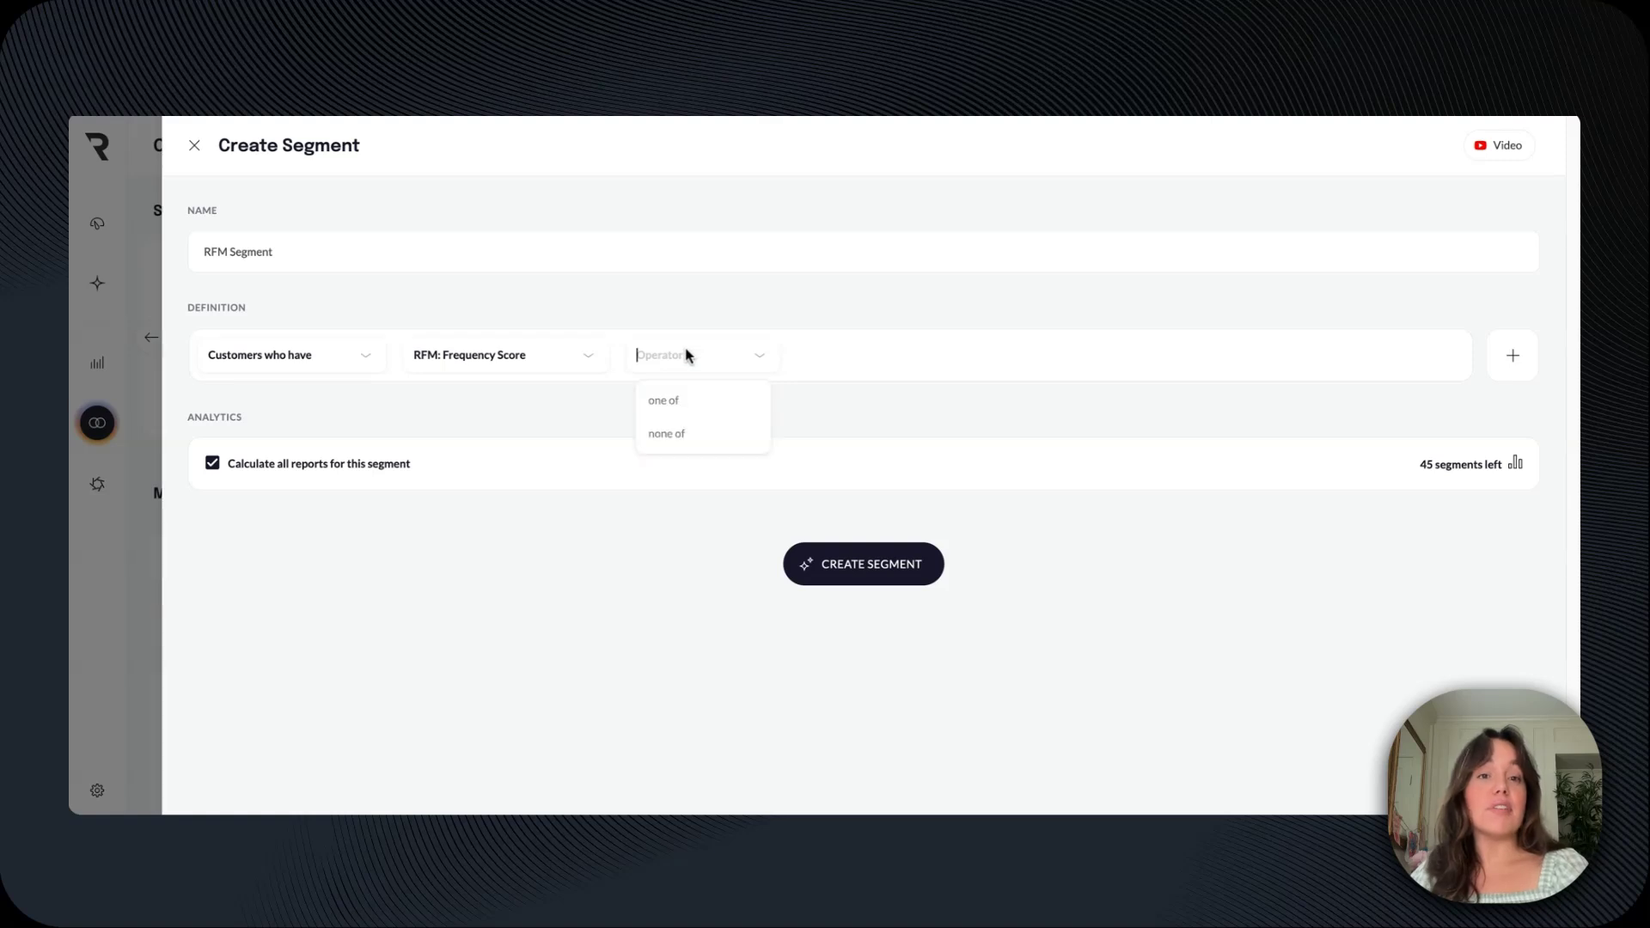
click(712, 407)
click(847, 358)
click(855, 398)
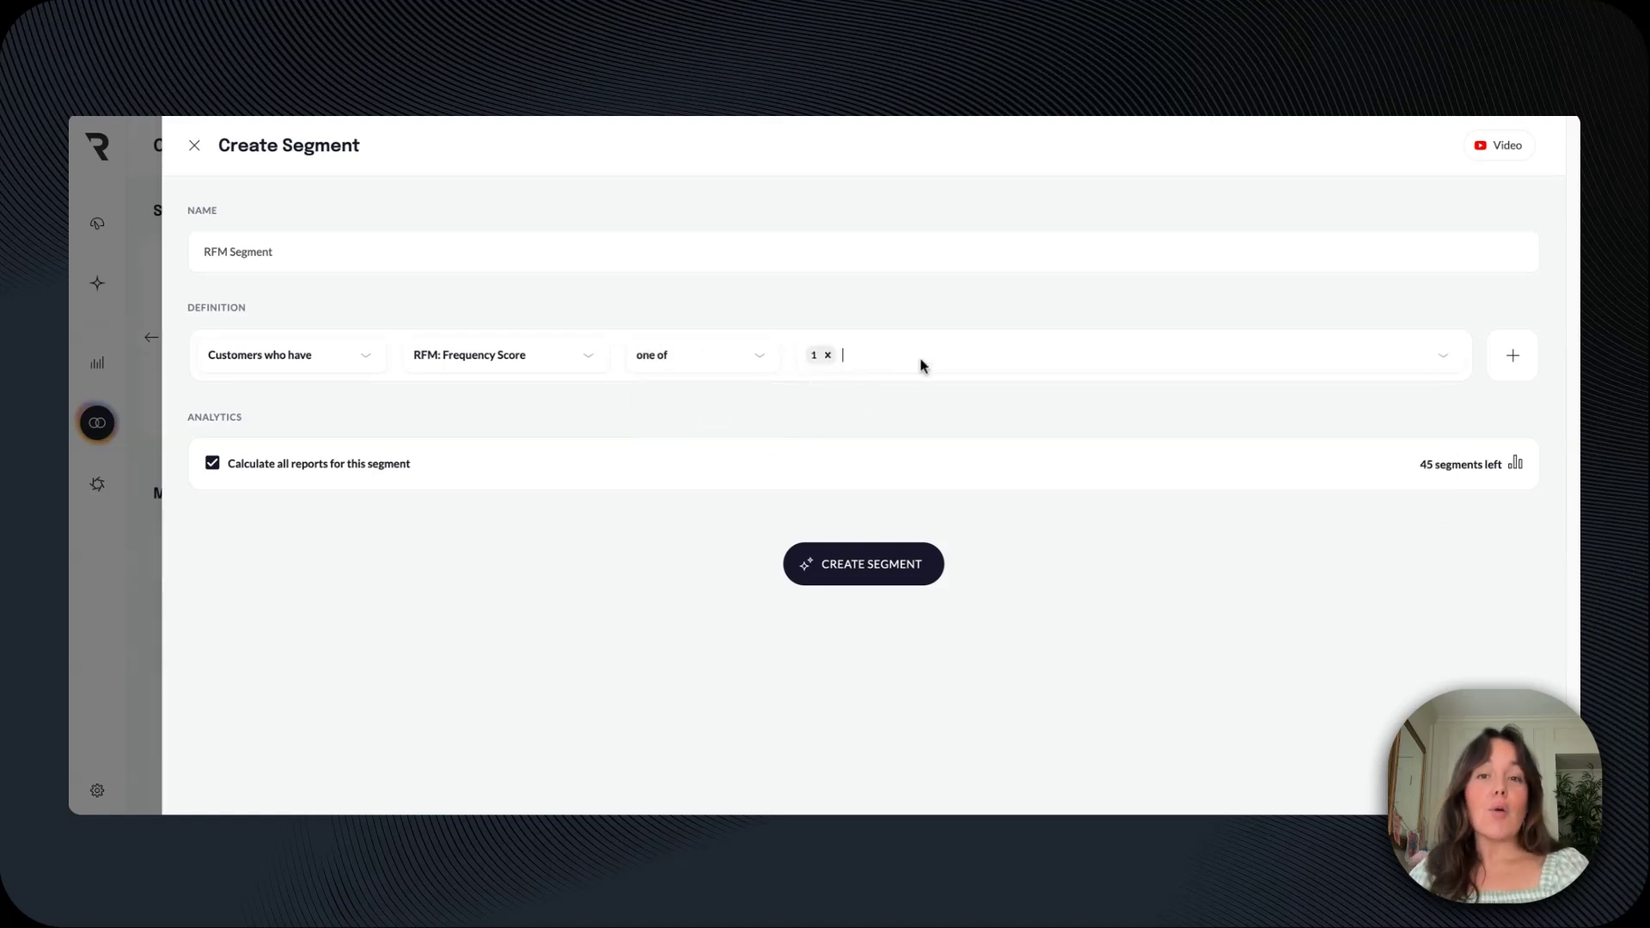
click(899, 409)
Add an AND condition for customers who have RFM: Monetary Score "none of" 4, and remove that condition again.
click(1513, 368)
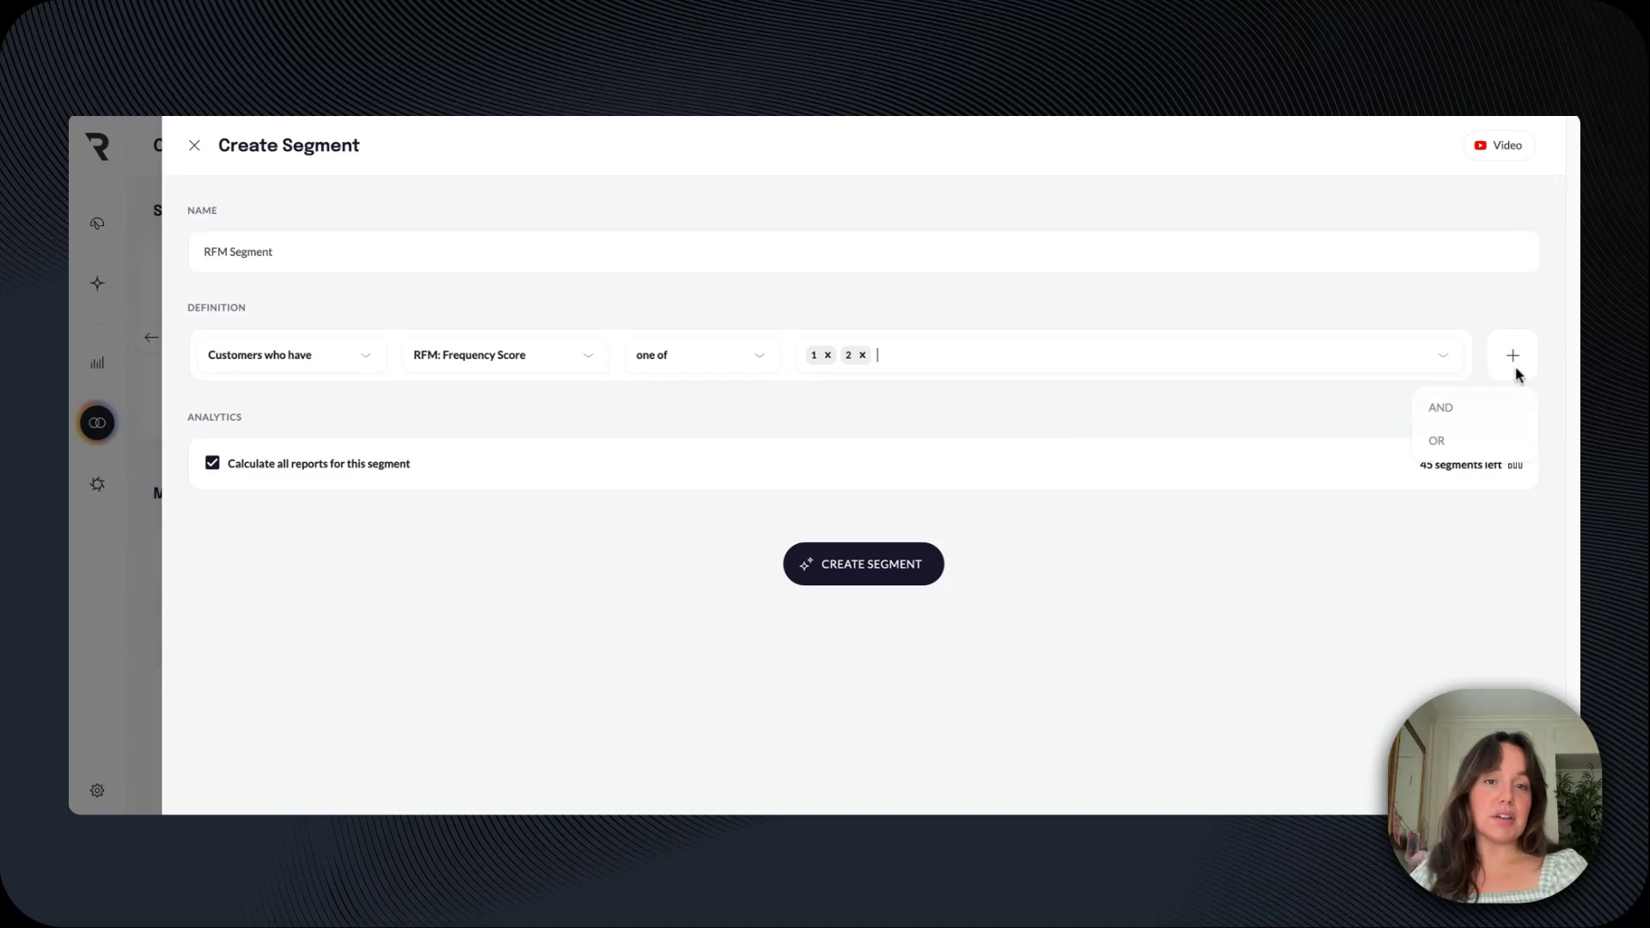
click(1492, 411)
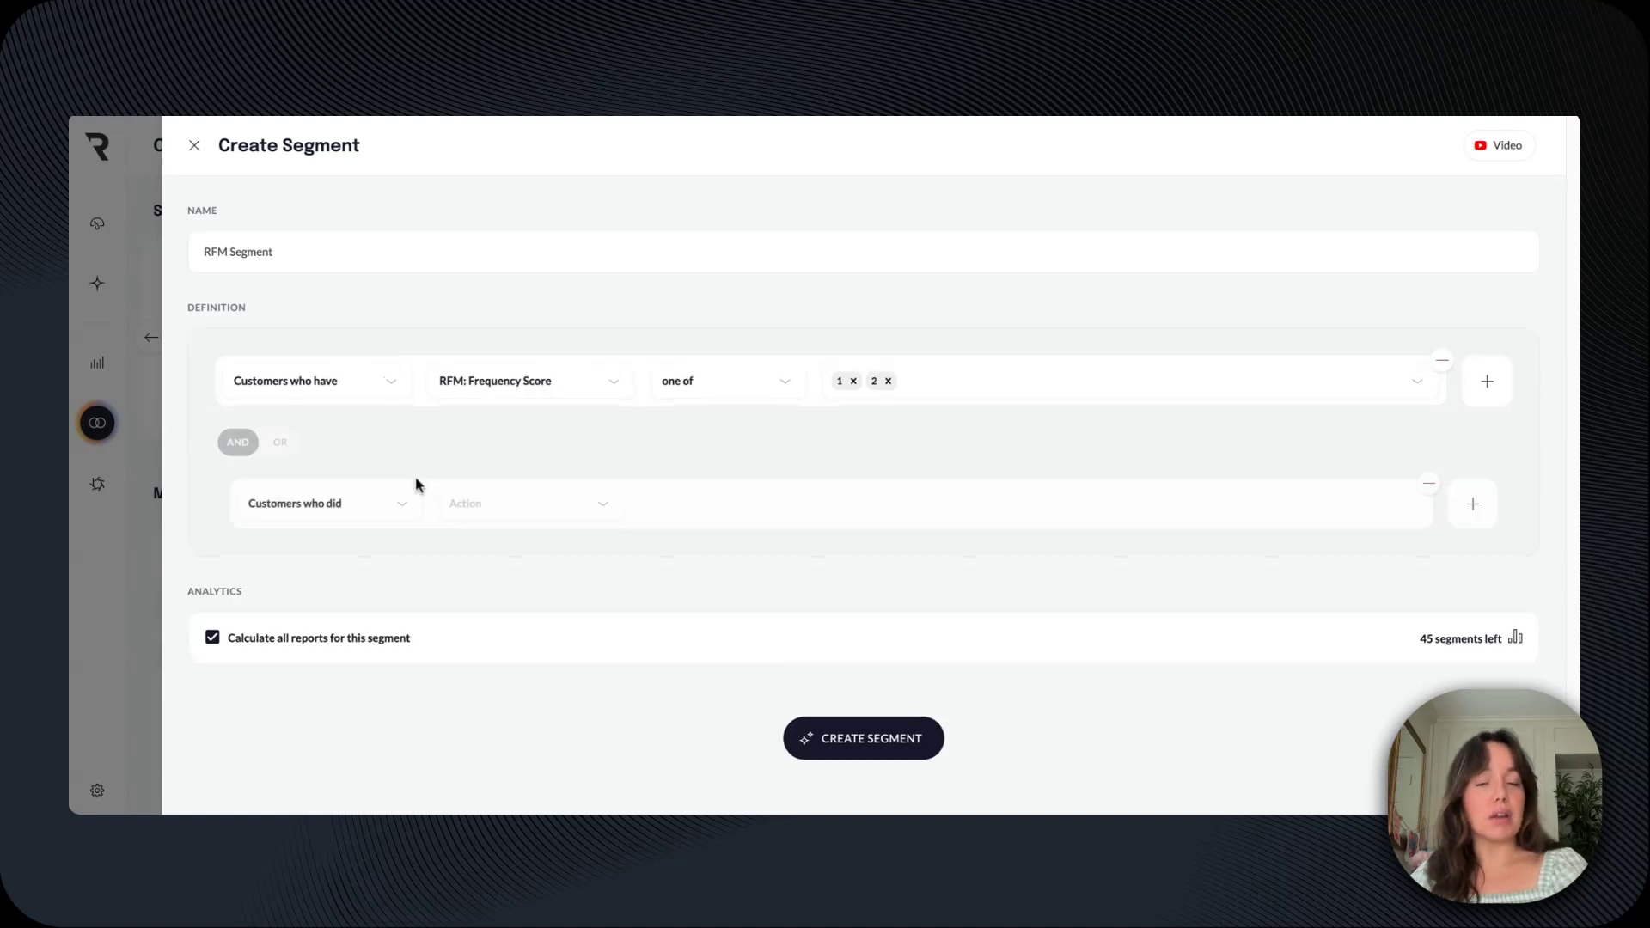
click(359, 511)
click(348, 578)
click(494, 512)
text(rf)
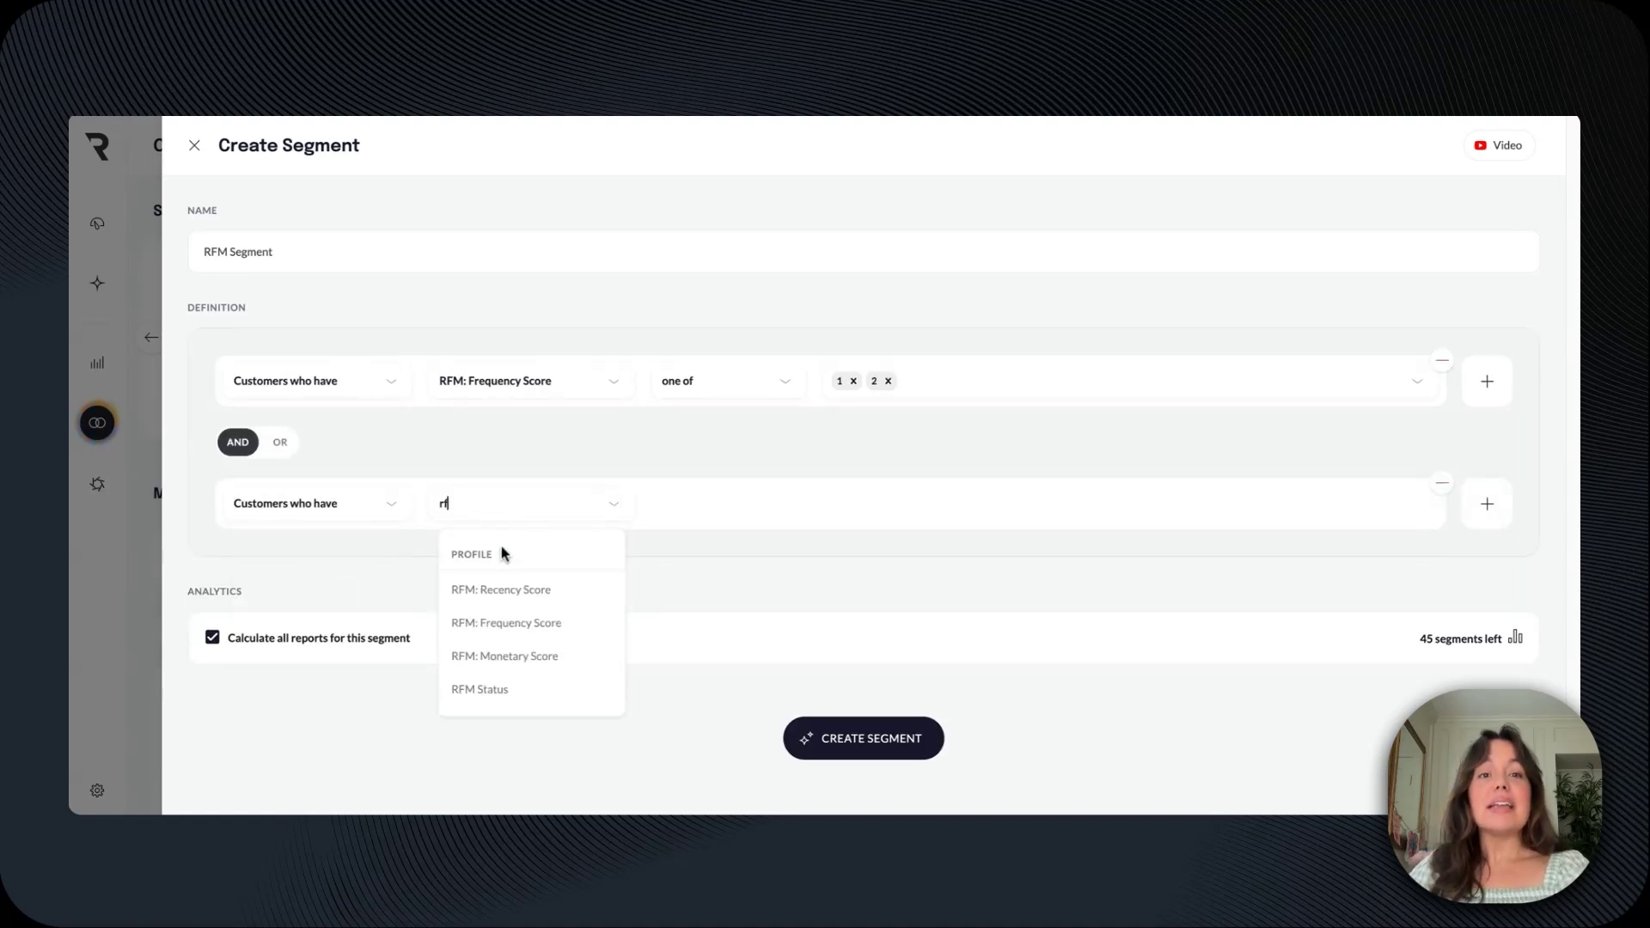
click(545, 656)
click(718, 508)
click(711, 582)
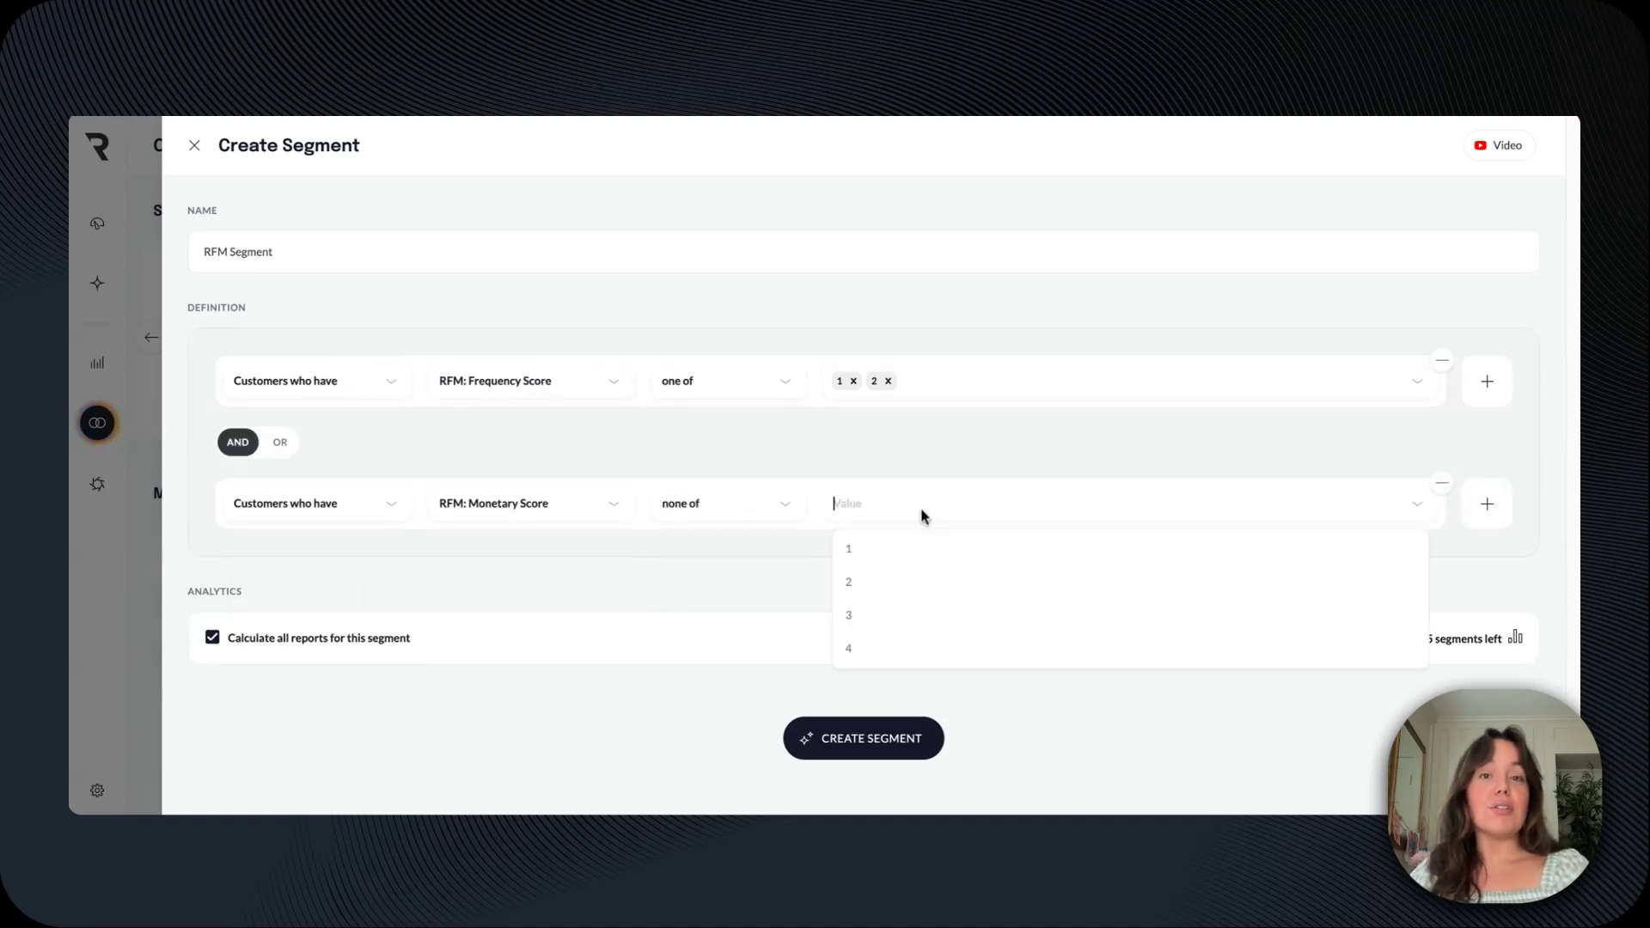
click(888, 648)
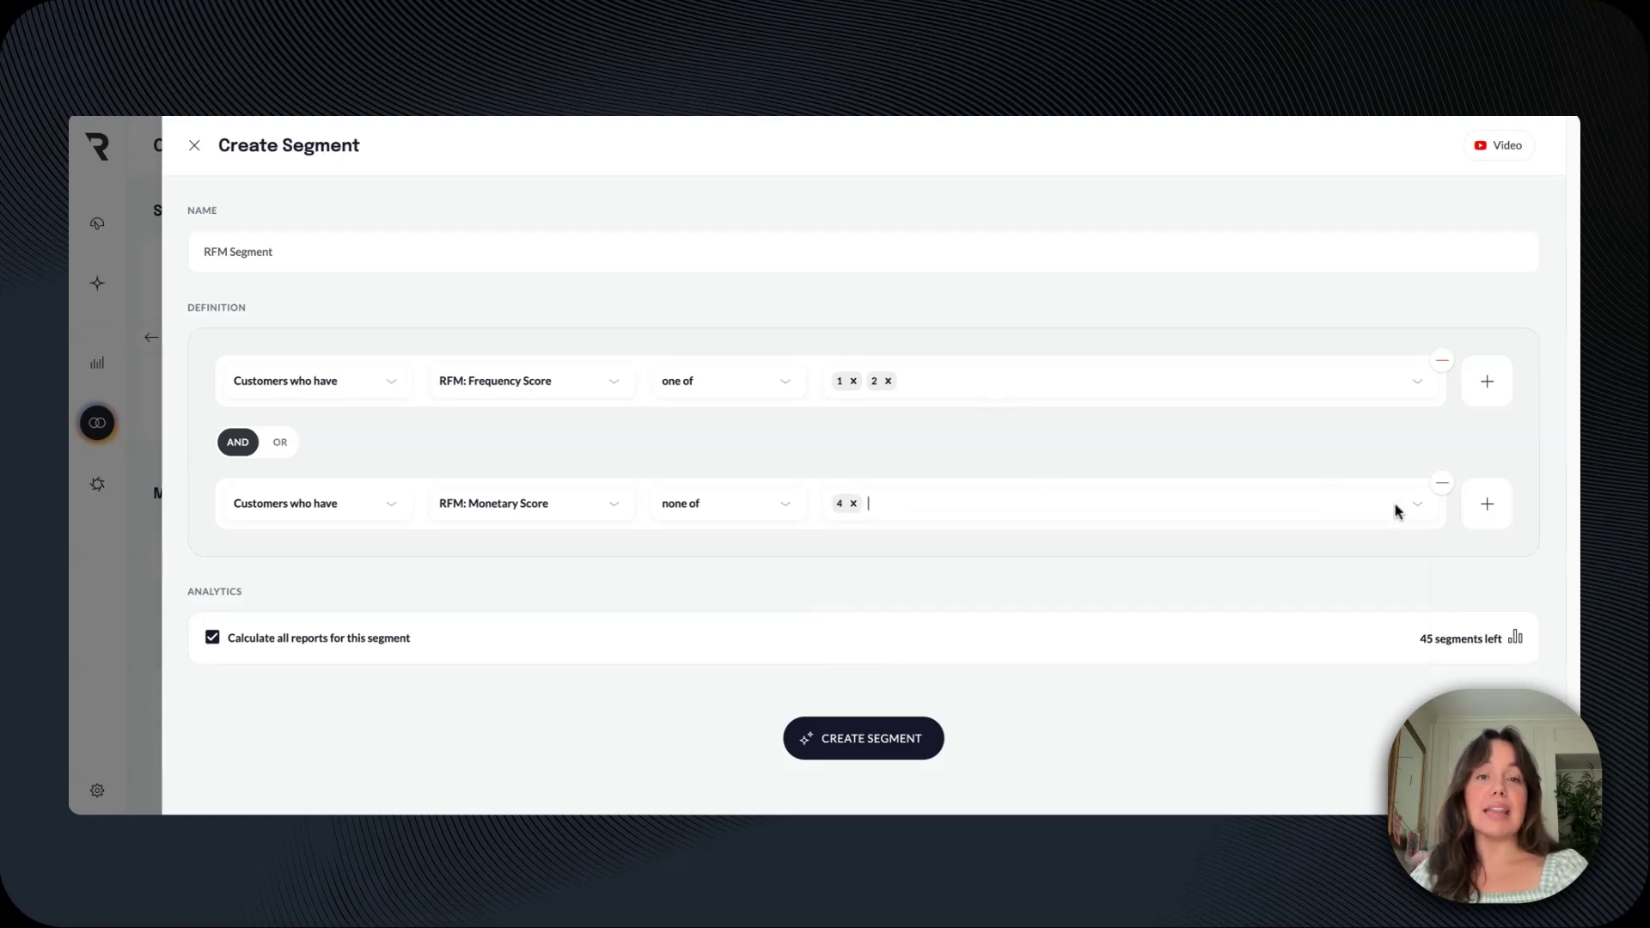
click(1443, 483)
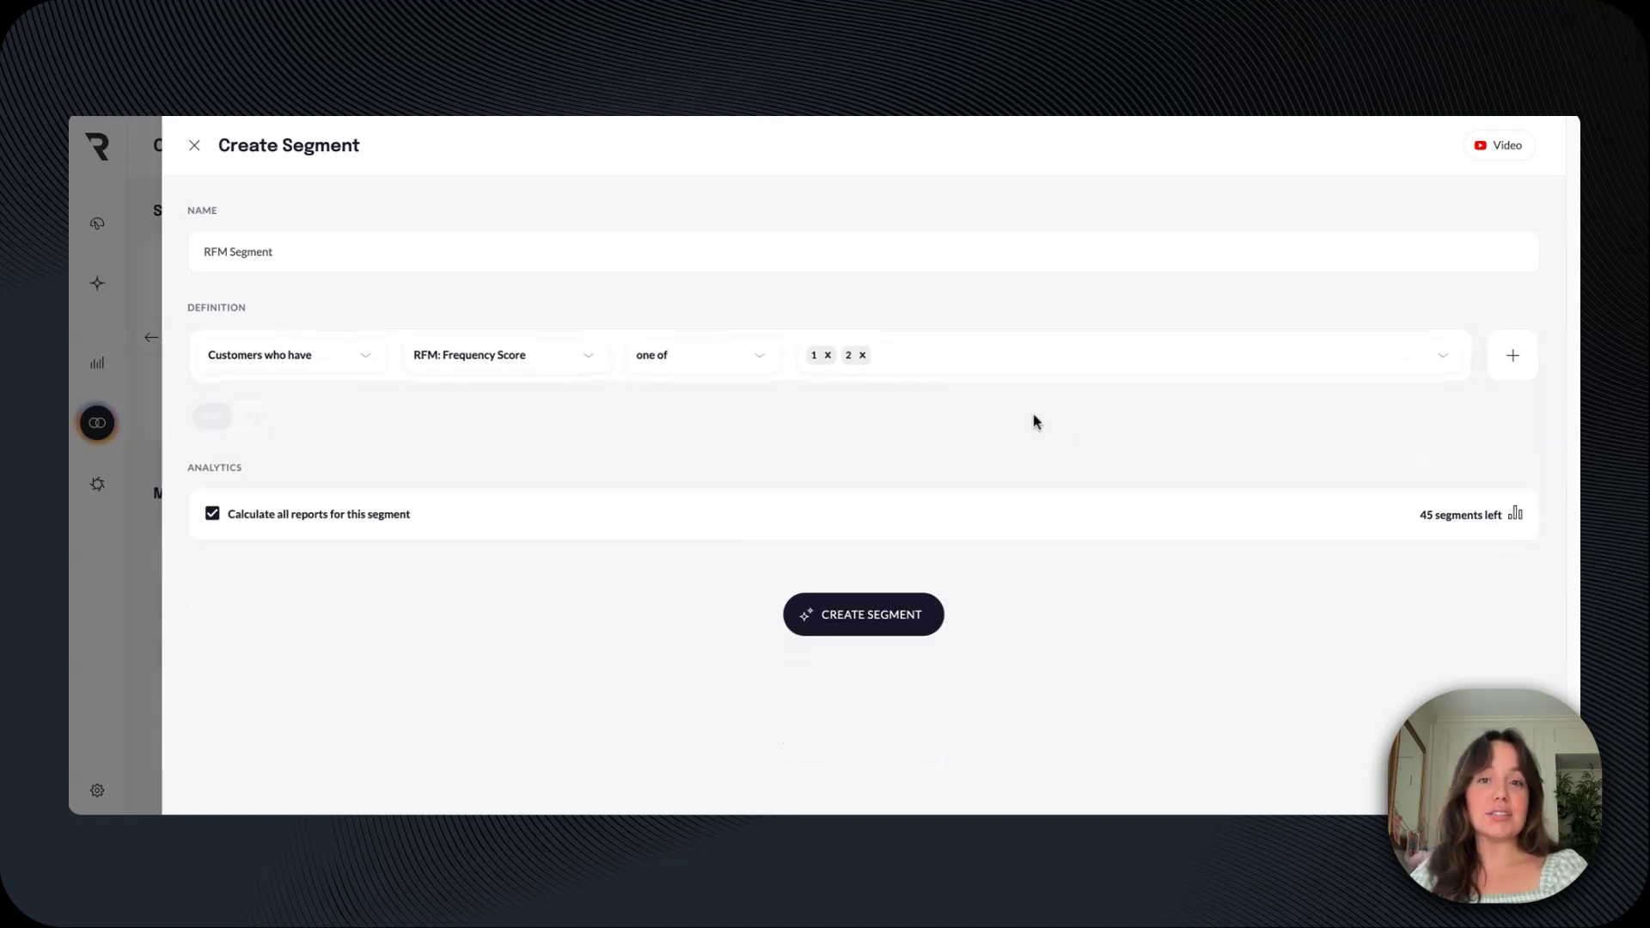
Change the segment condition to customers who have RFM Status "one of" Top Customers.
click(519, 359)
text(rf)
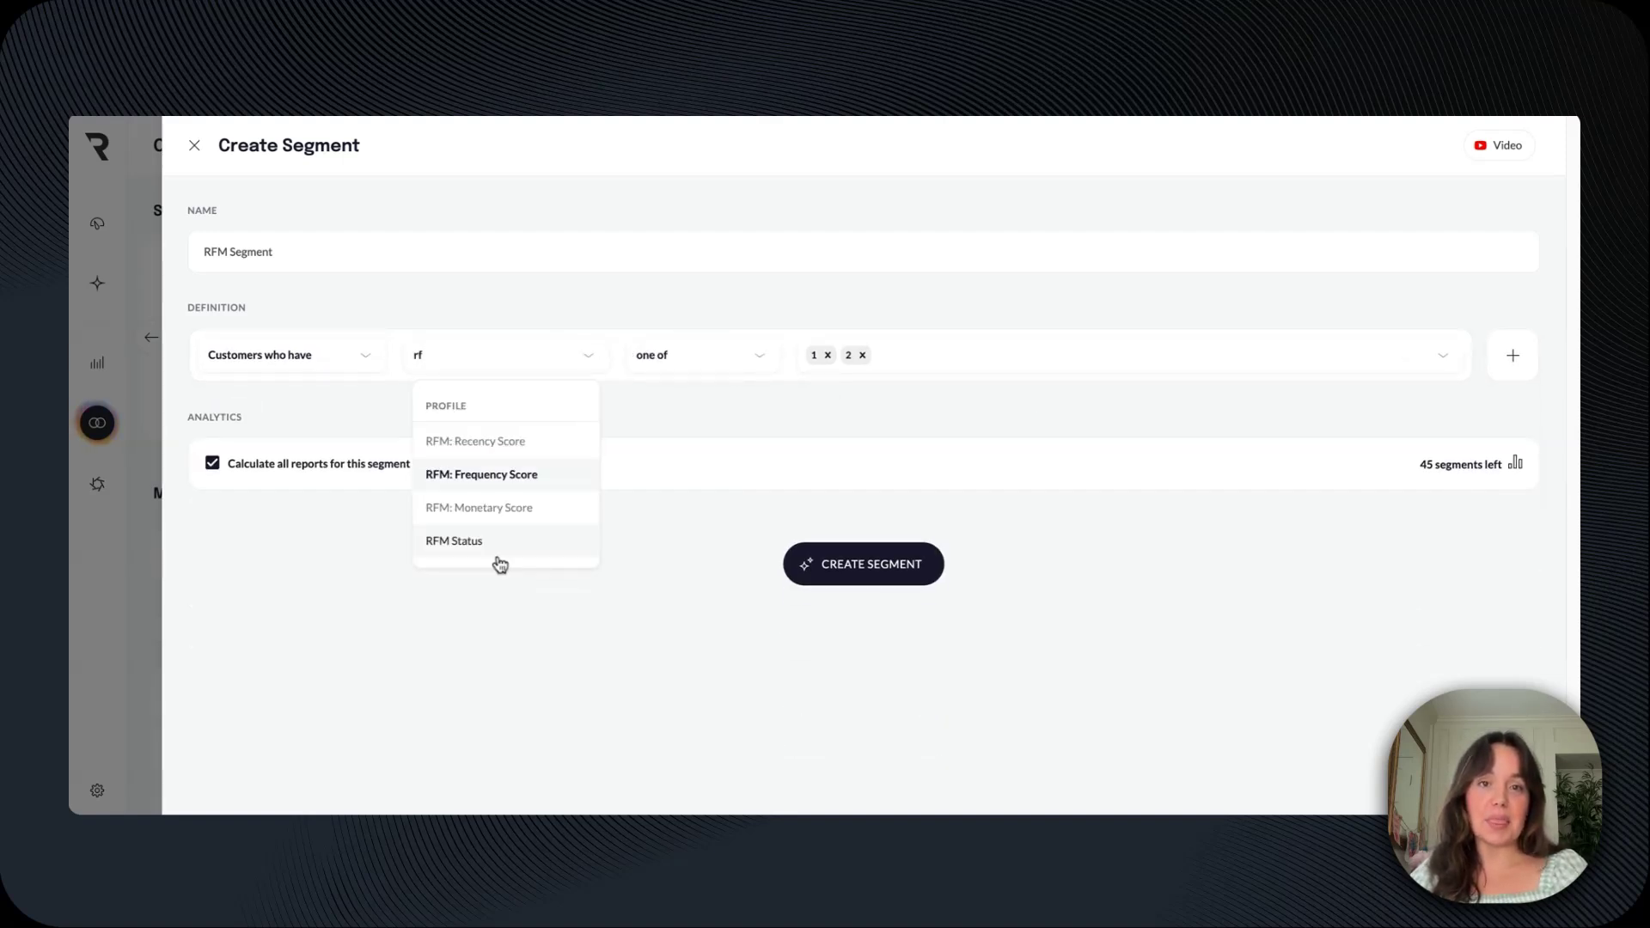
click(497, 543)
click(705, 359)
click(688, 400)
click(860, 360)
click(873, 401)
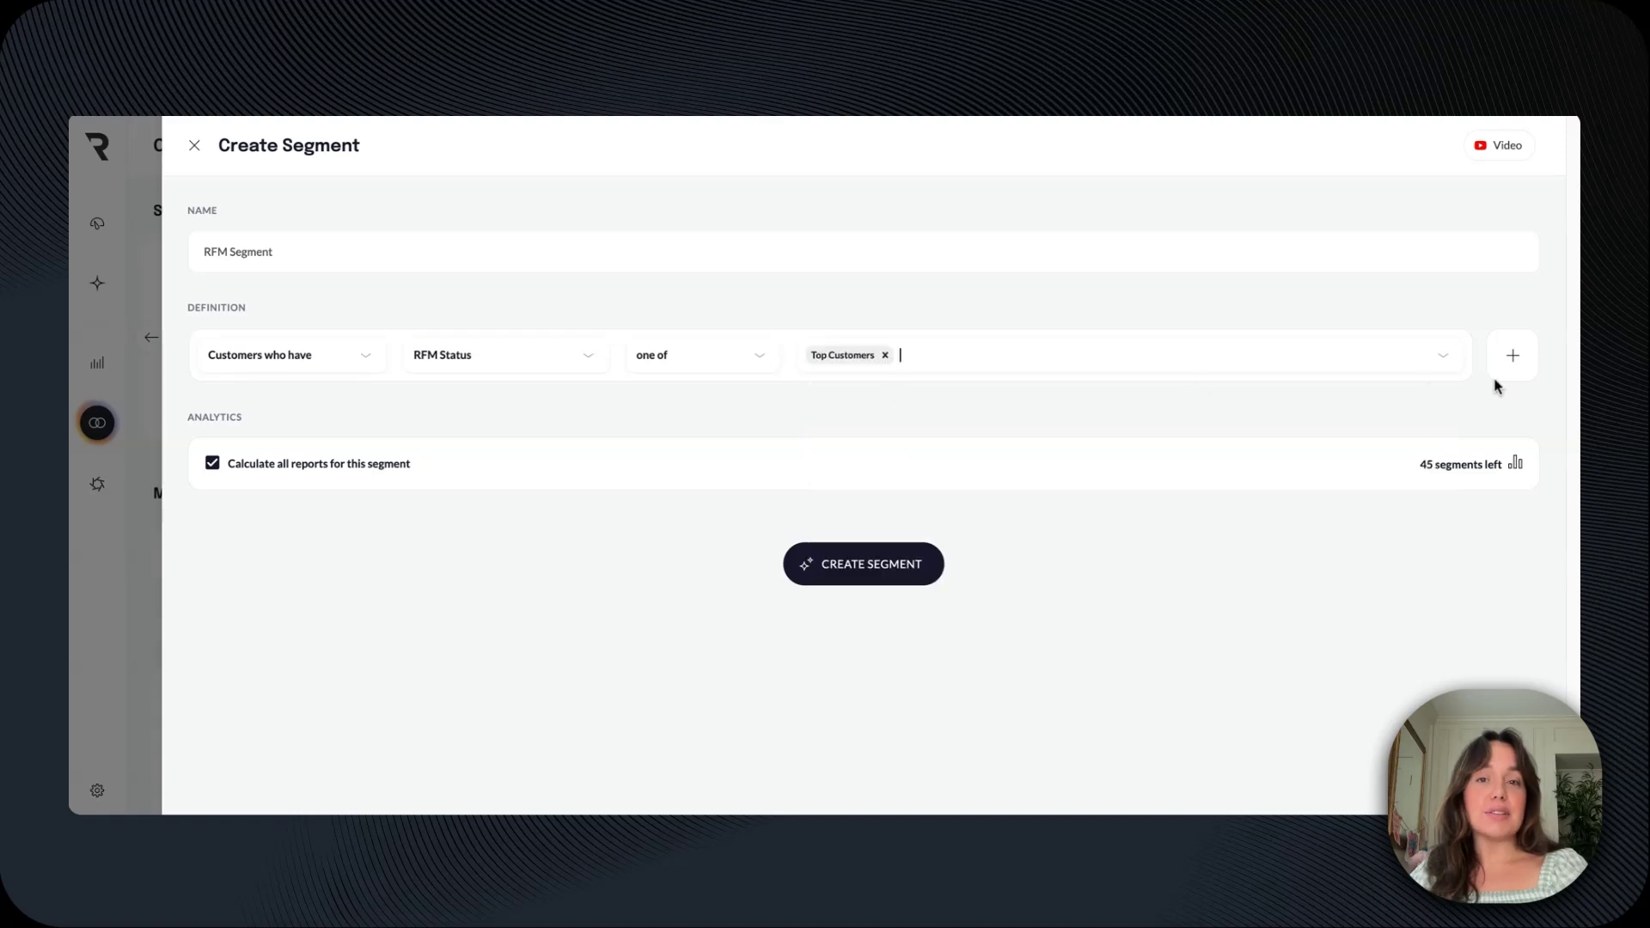
Add an AND condition for customers who did start session at least 1 time in the last 30 days.
click(1511, 356)
click(1441, 405)
click(501, 514)
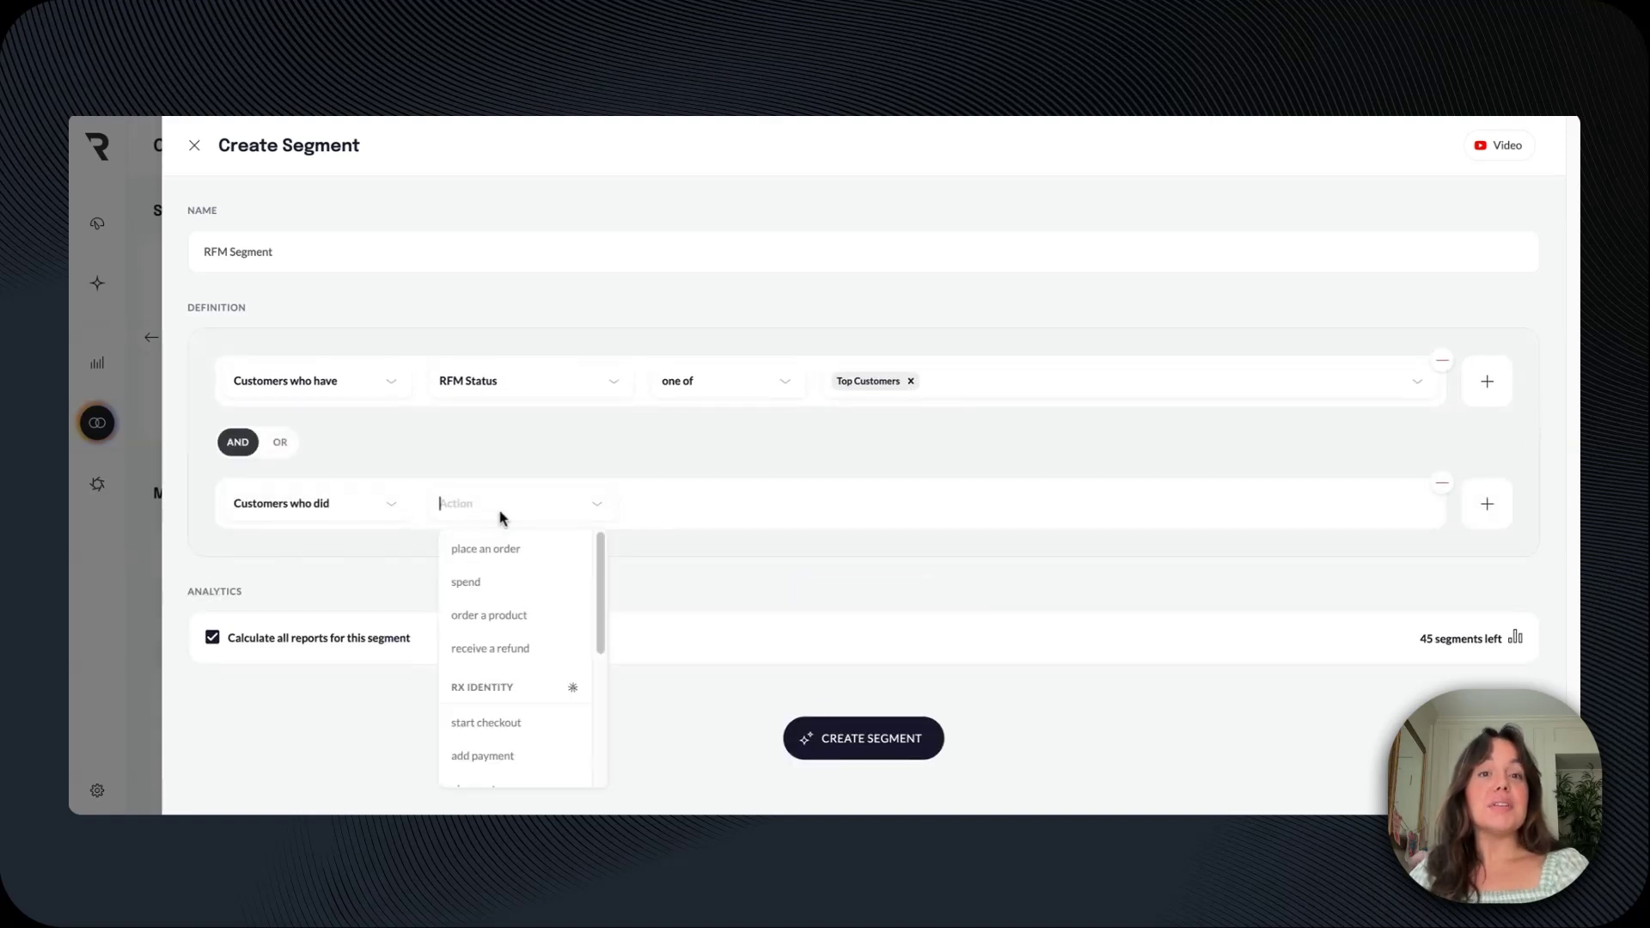
scroll(602, 640, down, 3)
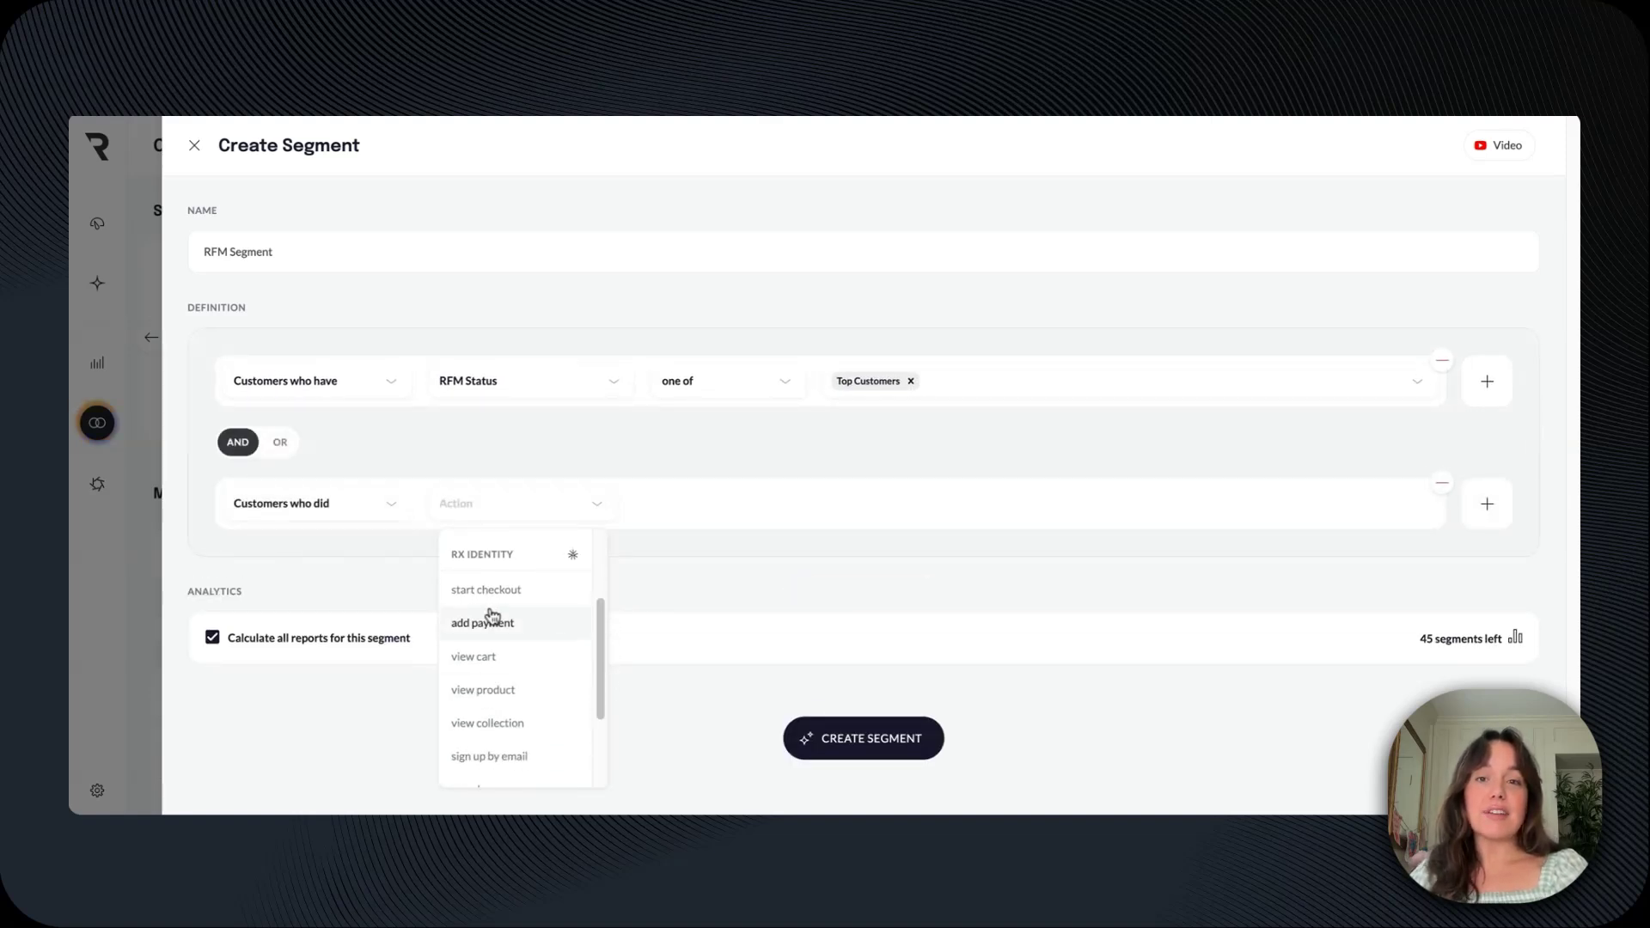
scroll(569, 716, up, 2)
scroll(563, 715, down, 4)
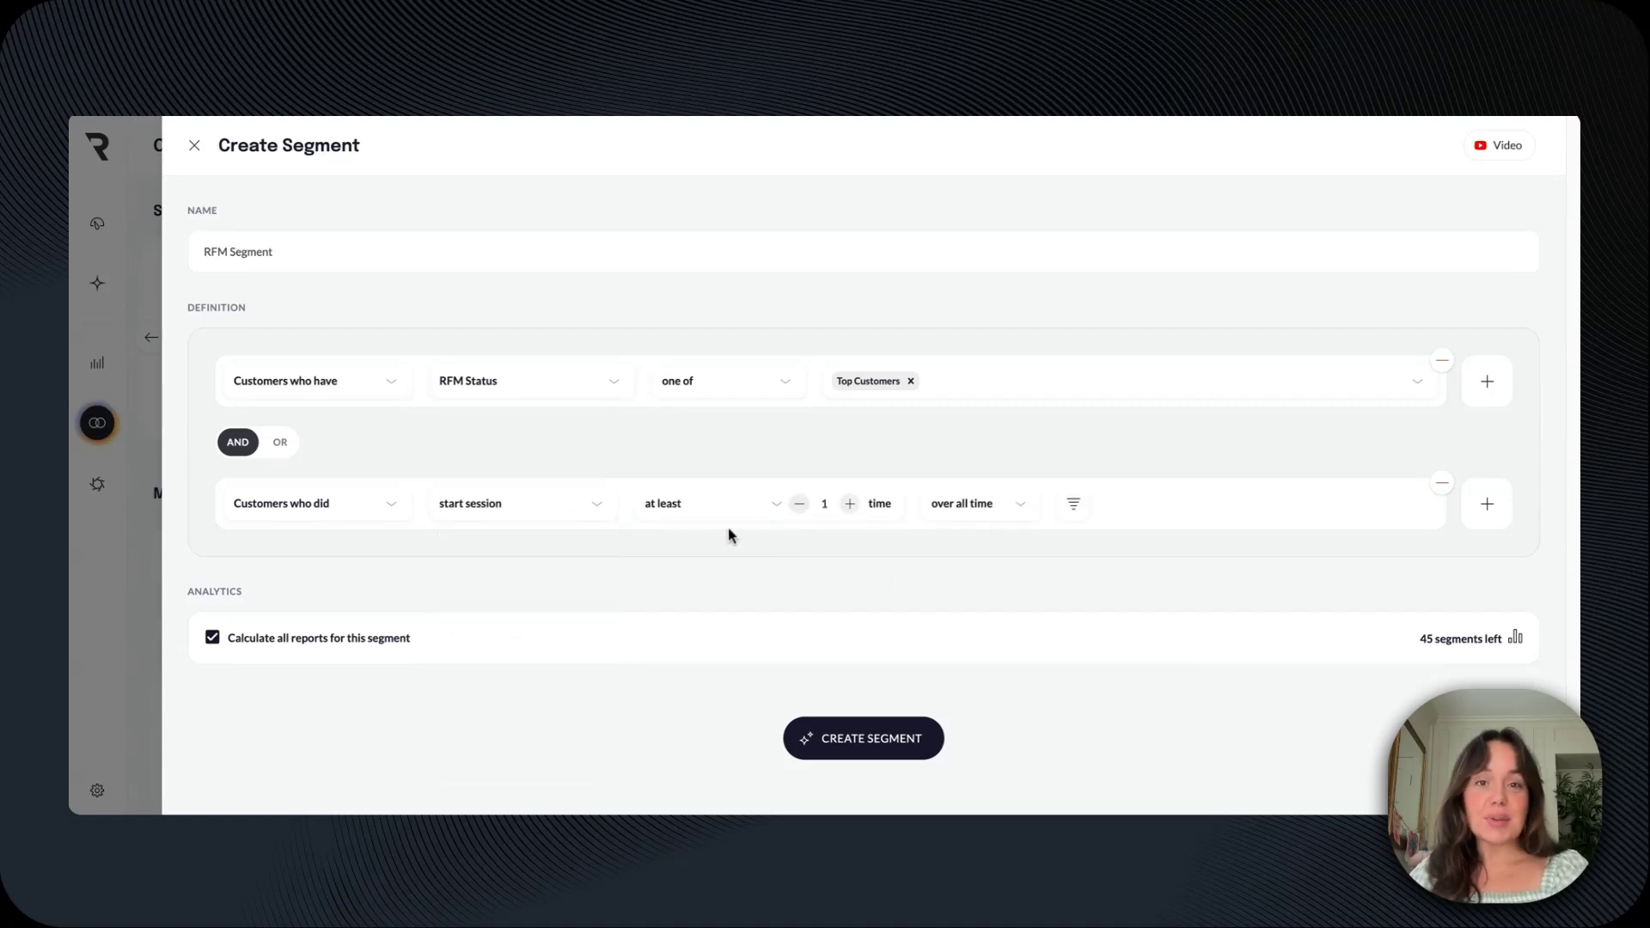
click(971, 512)
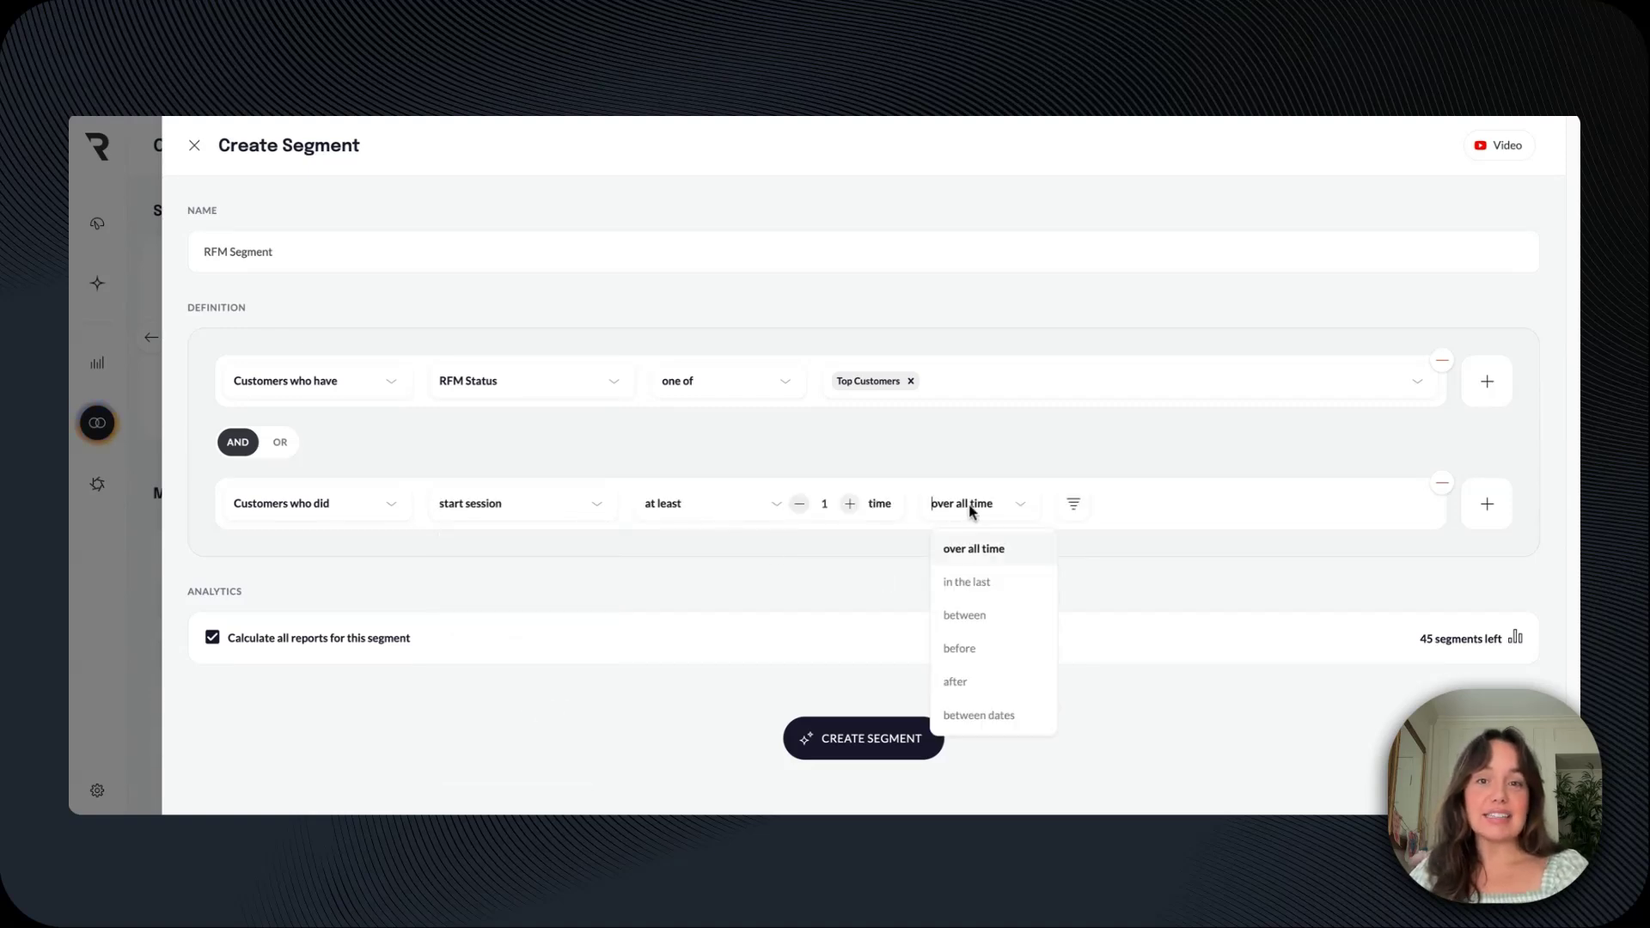
click(990, 581)
Add another AND condition for customers who did place an order exactly 0 times in the last 30 days.
click(1478, 518)
click(1482, 559)
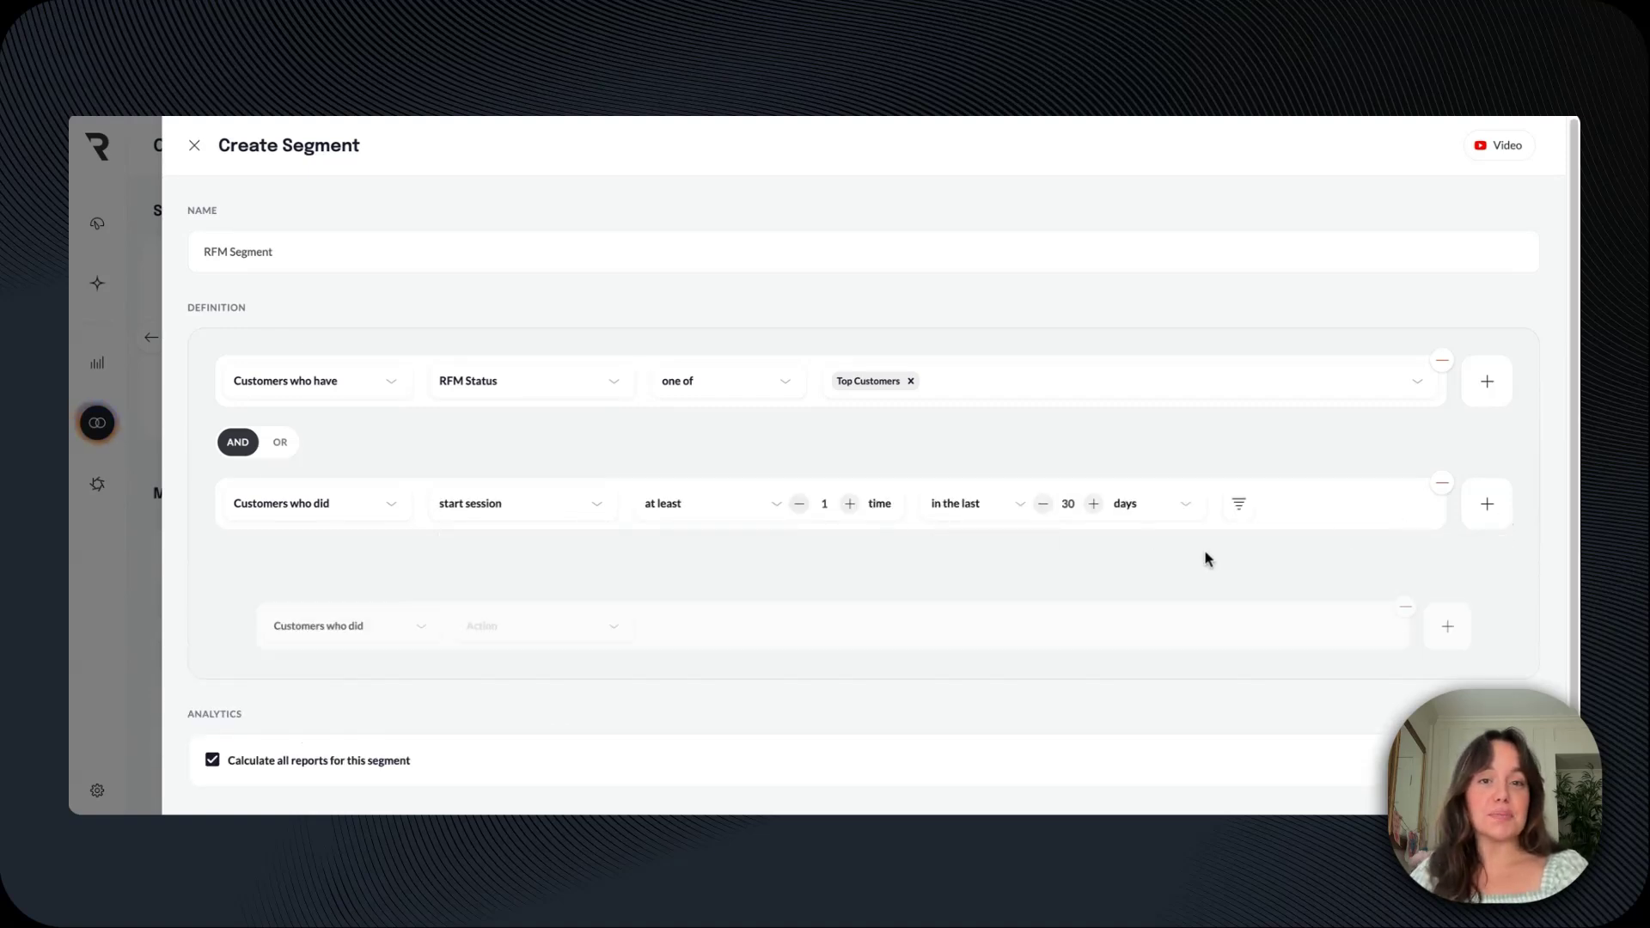
click(516, 551)
click(509, 593)
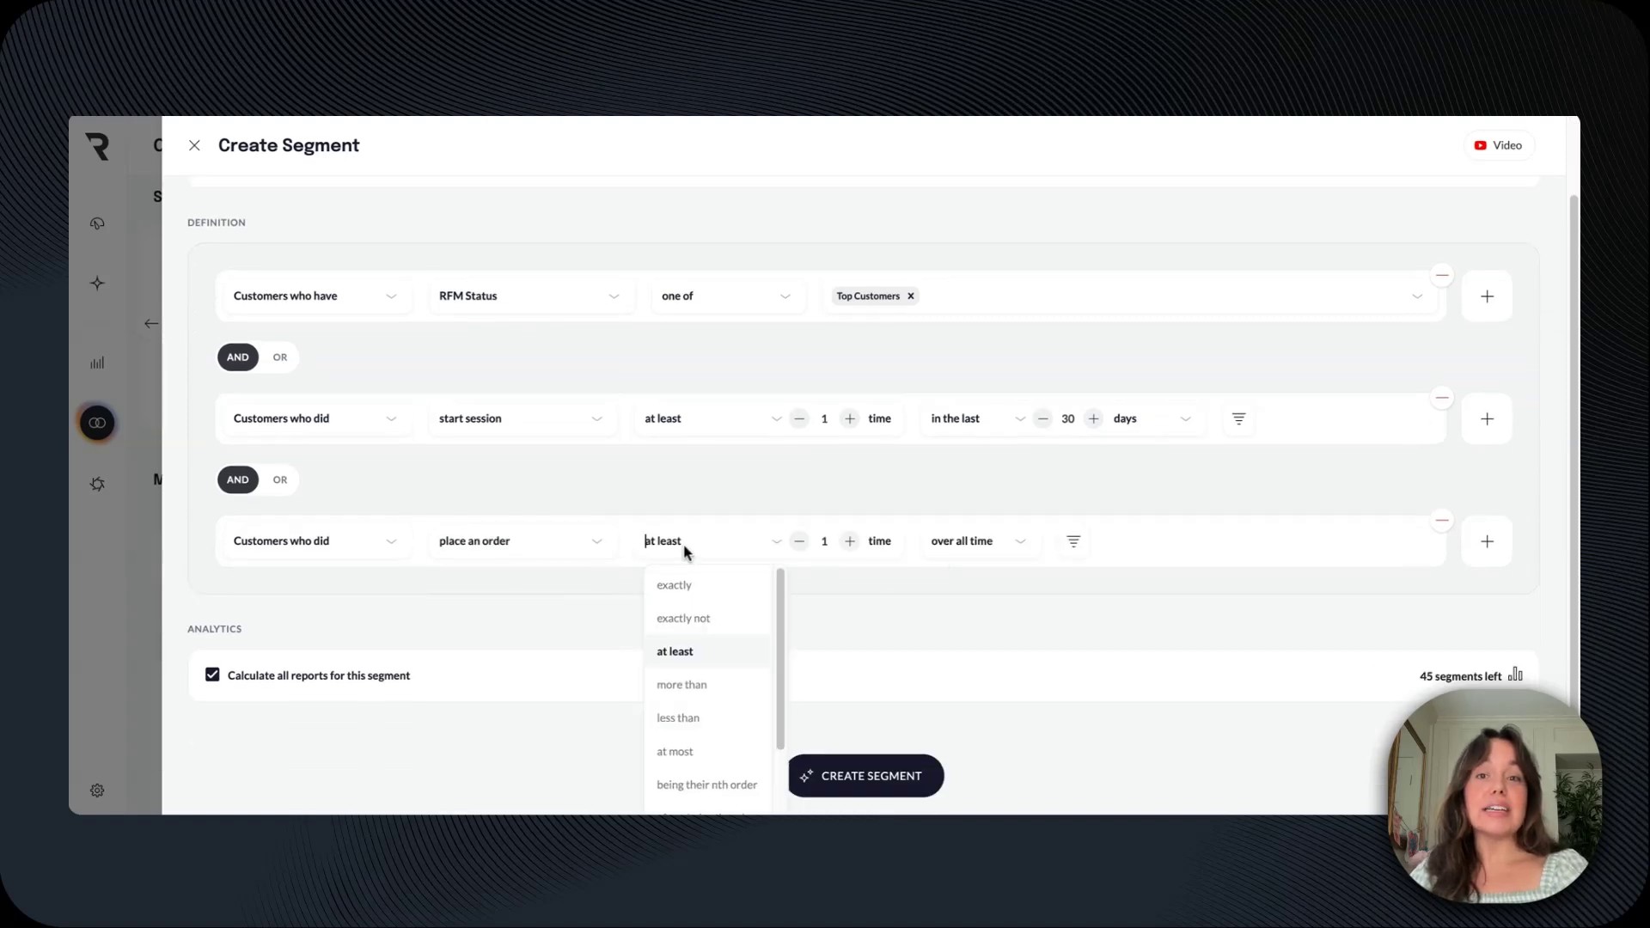
click(686, 582)
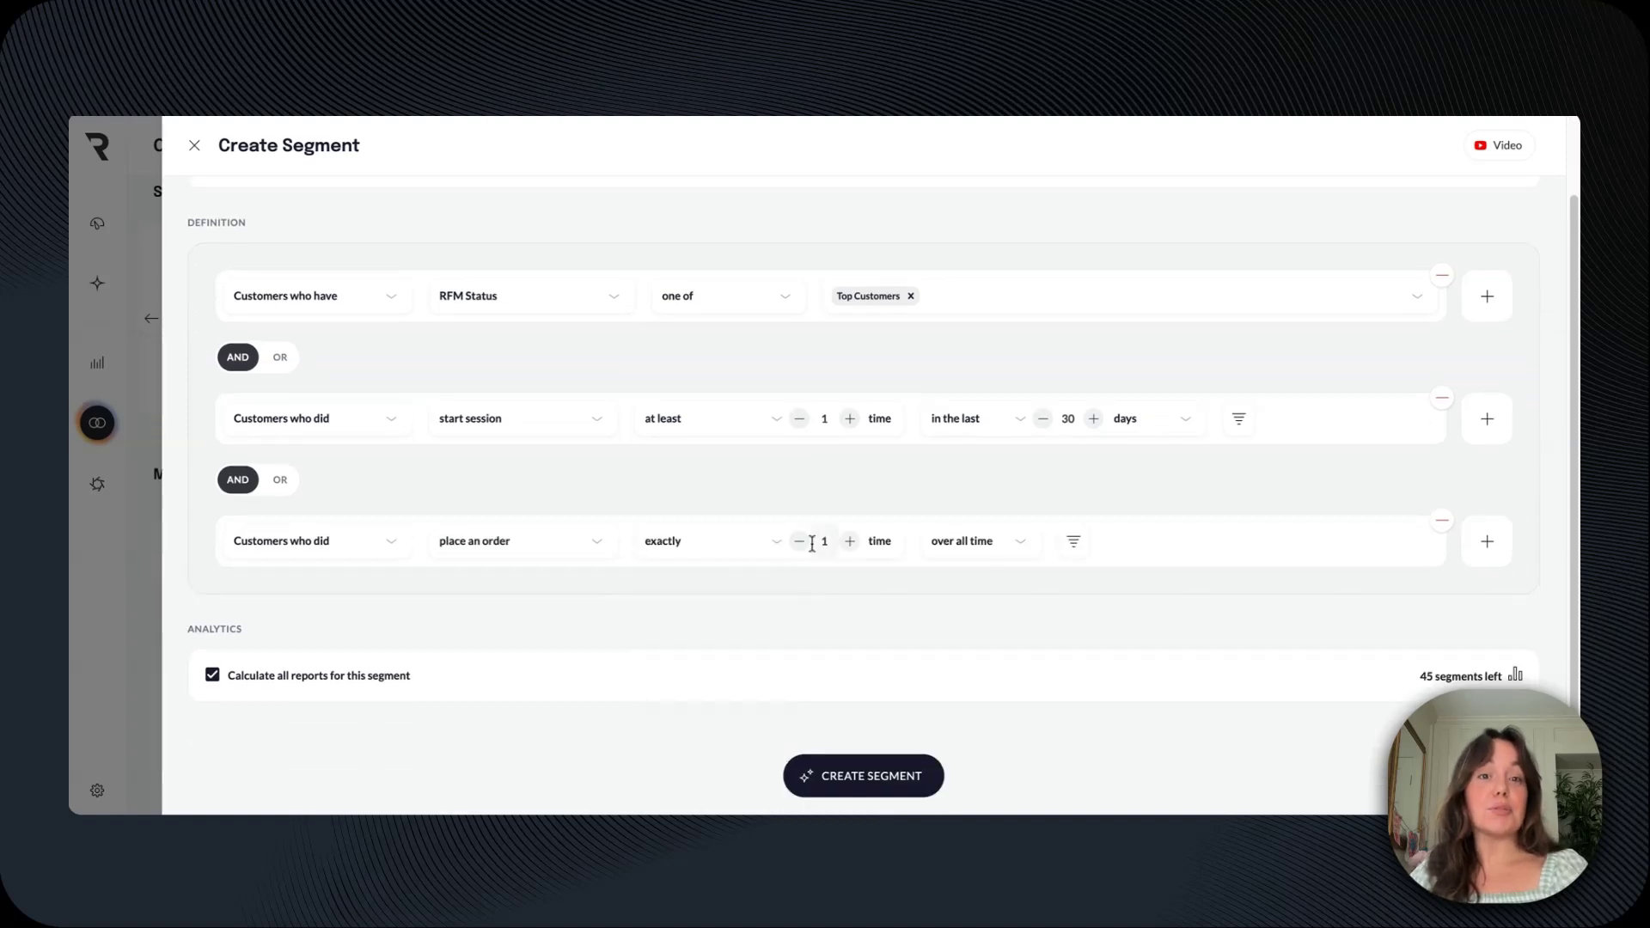
click(998, 540)
click(1025, 612)
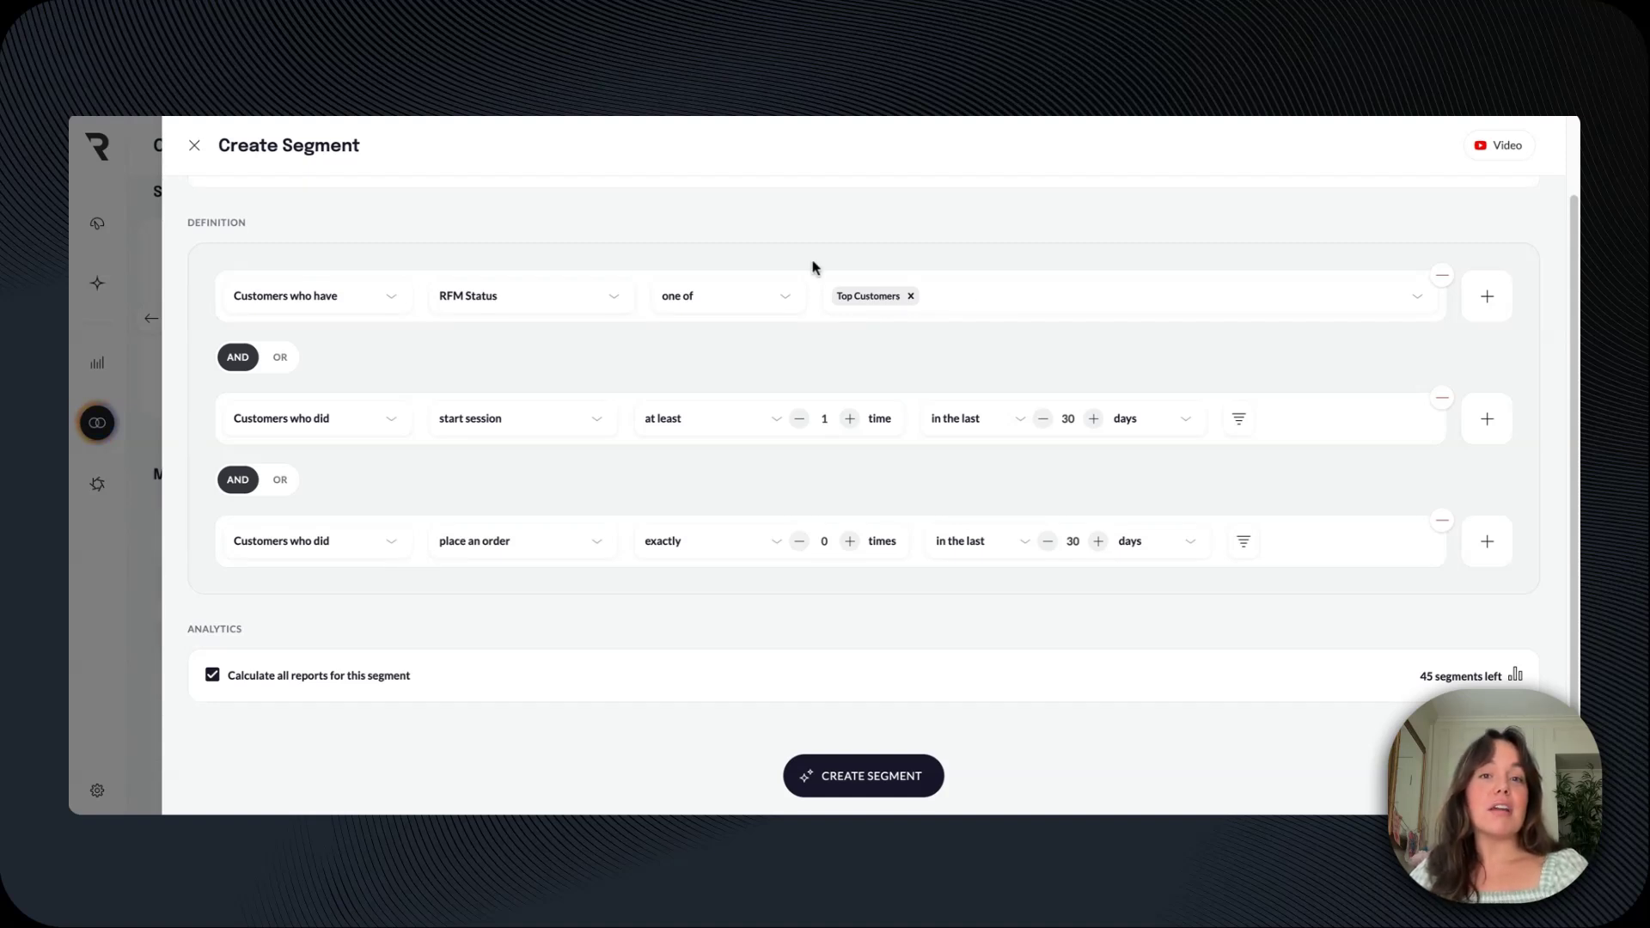
Leave the segment form and review the popular audiences and own segments available in the Audience Builder's library.
click(100, 436)
click(106, 487)
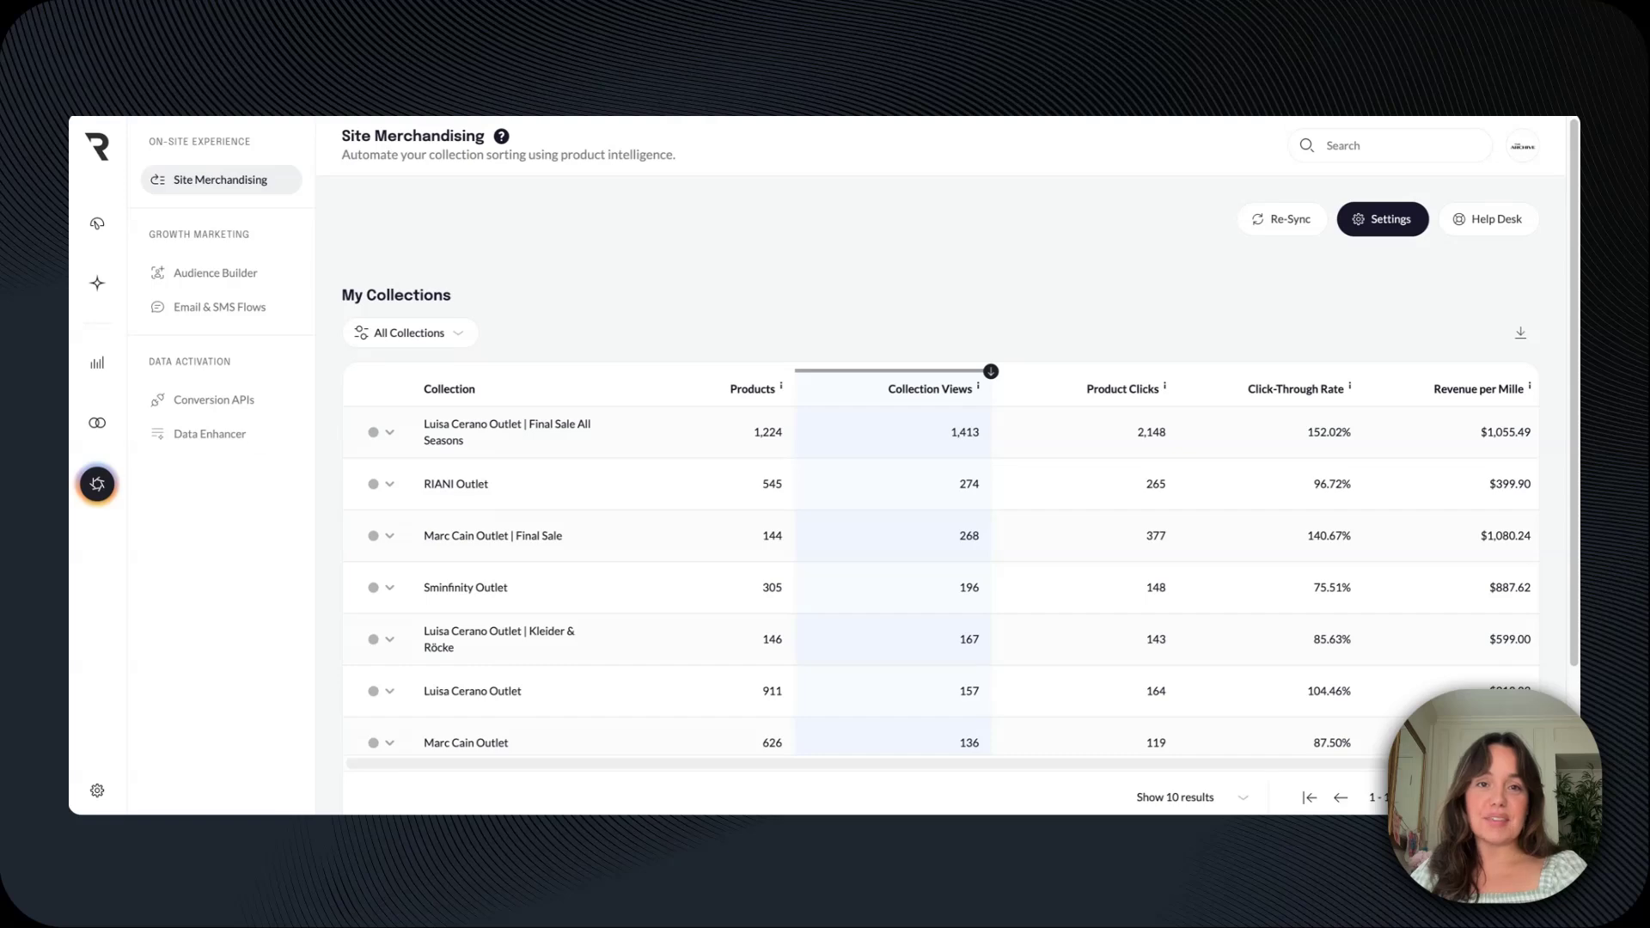
click(229, 281)
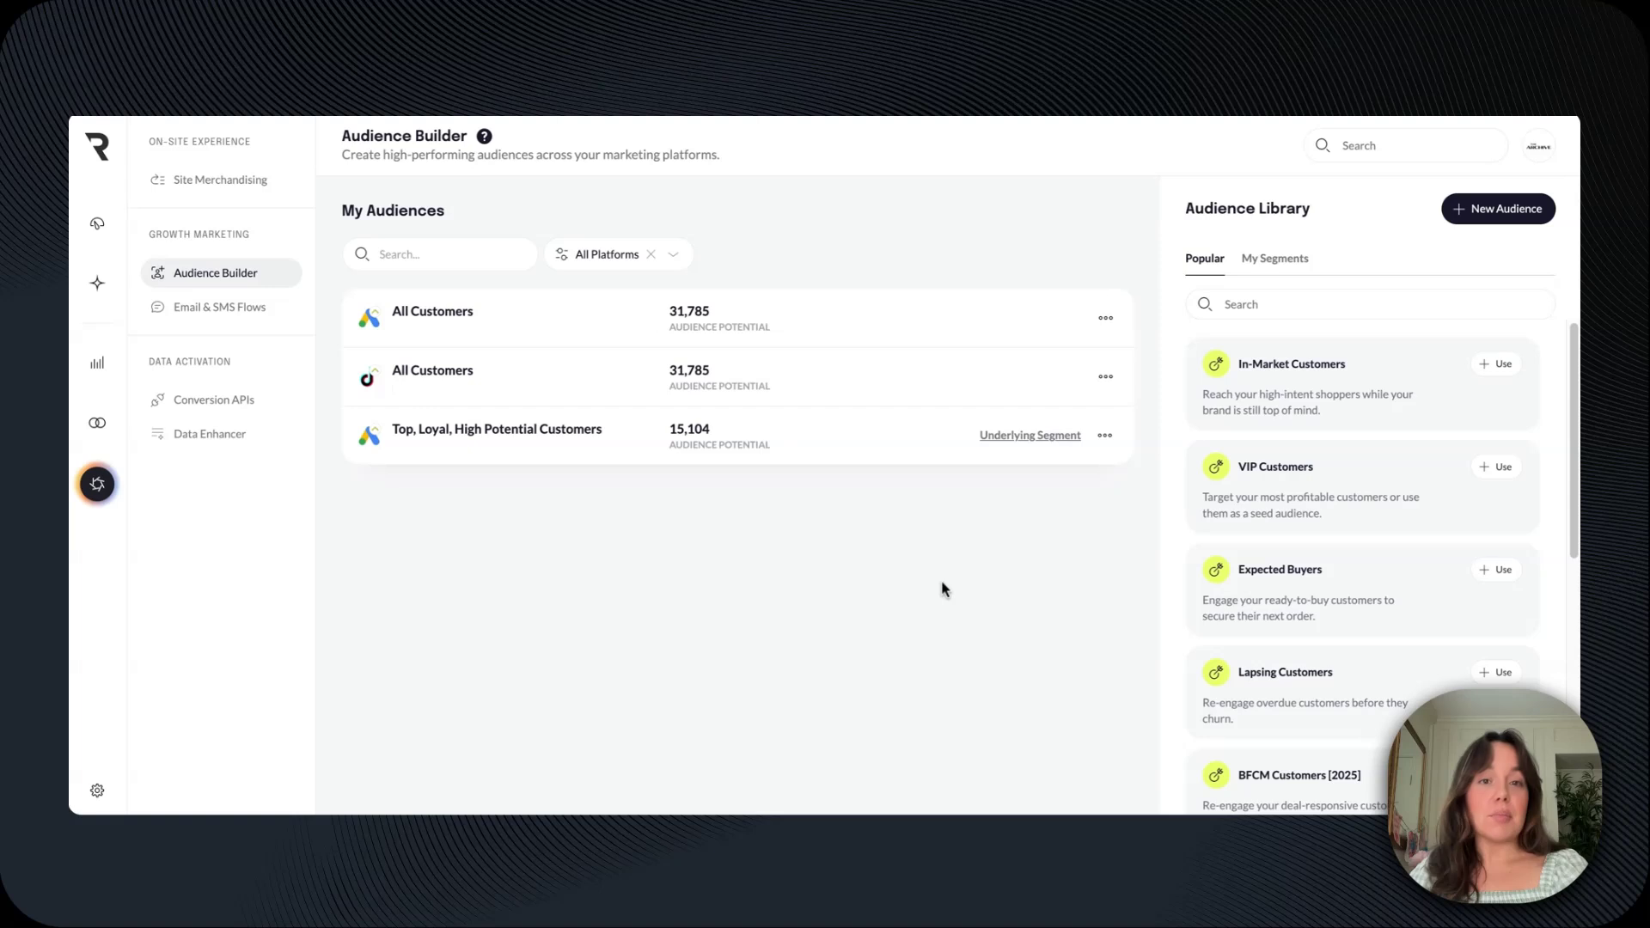
scroll(1350, 432, down, 6)
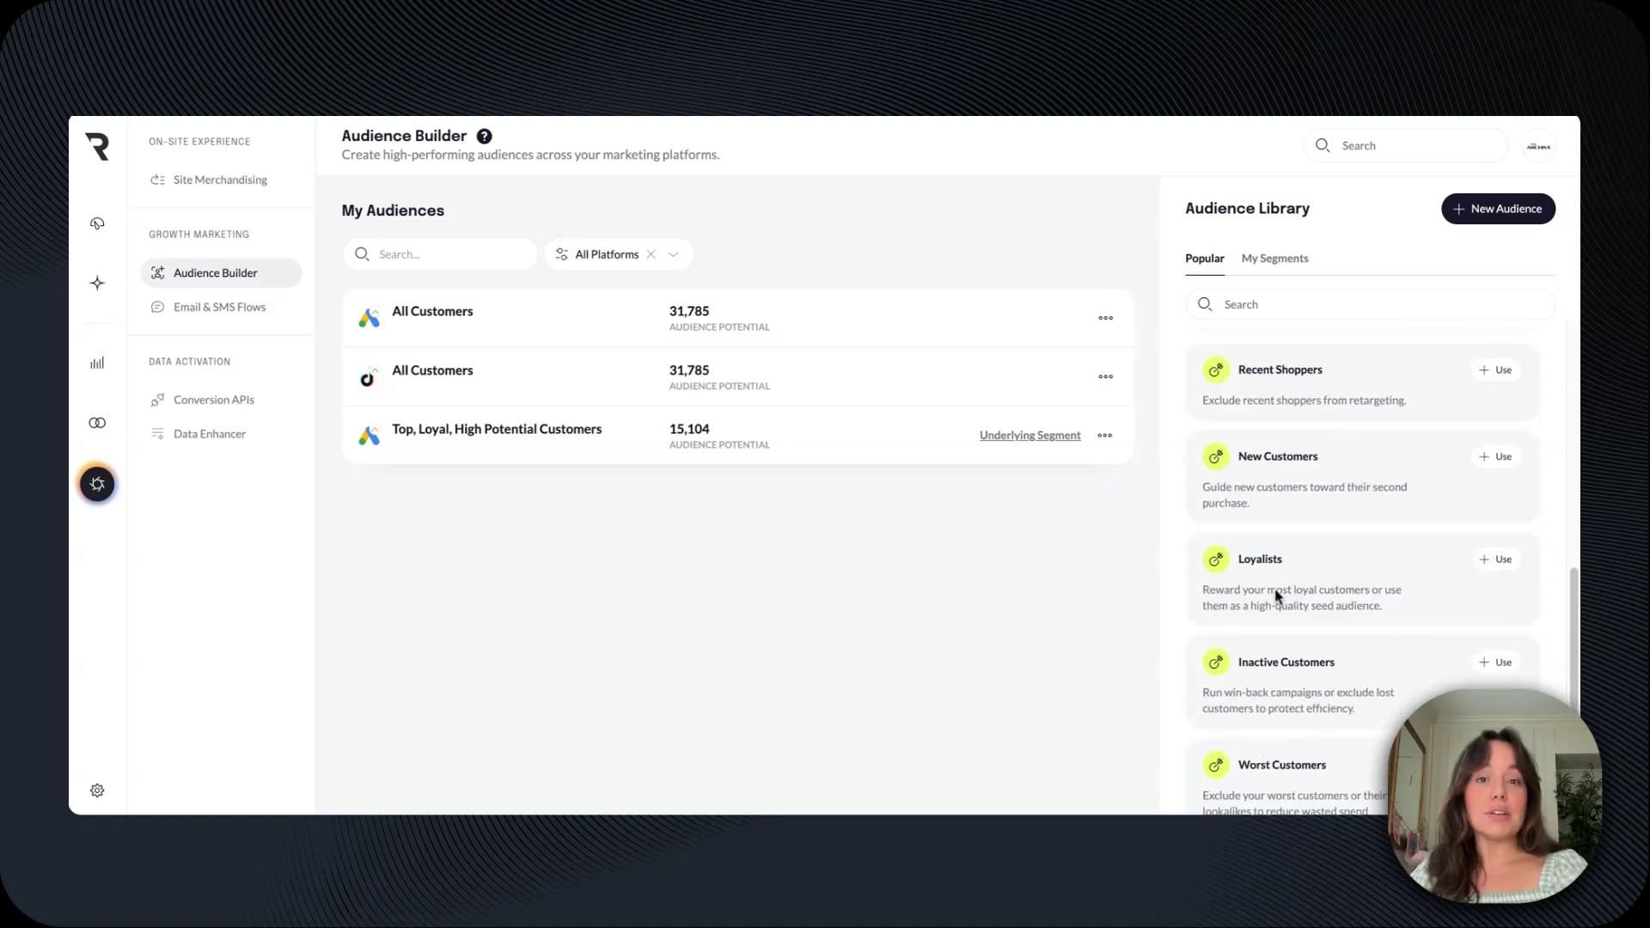
scroll(1389, 543, up, 6)
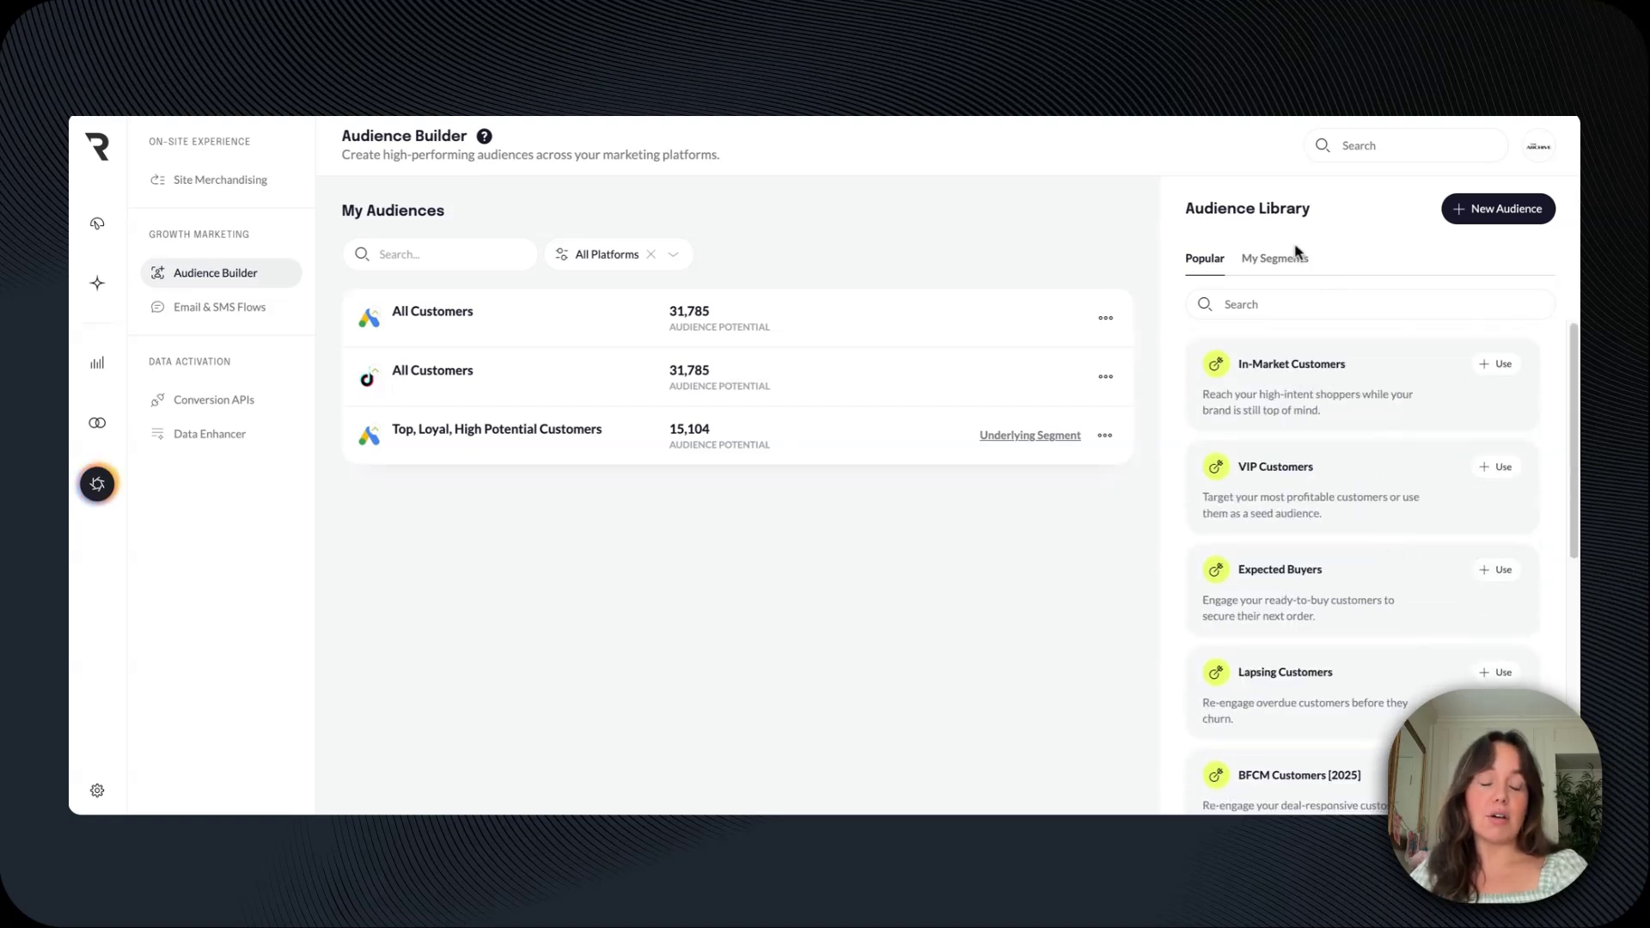
click(1284, 262)
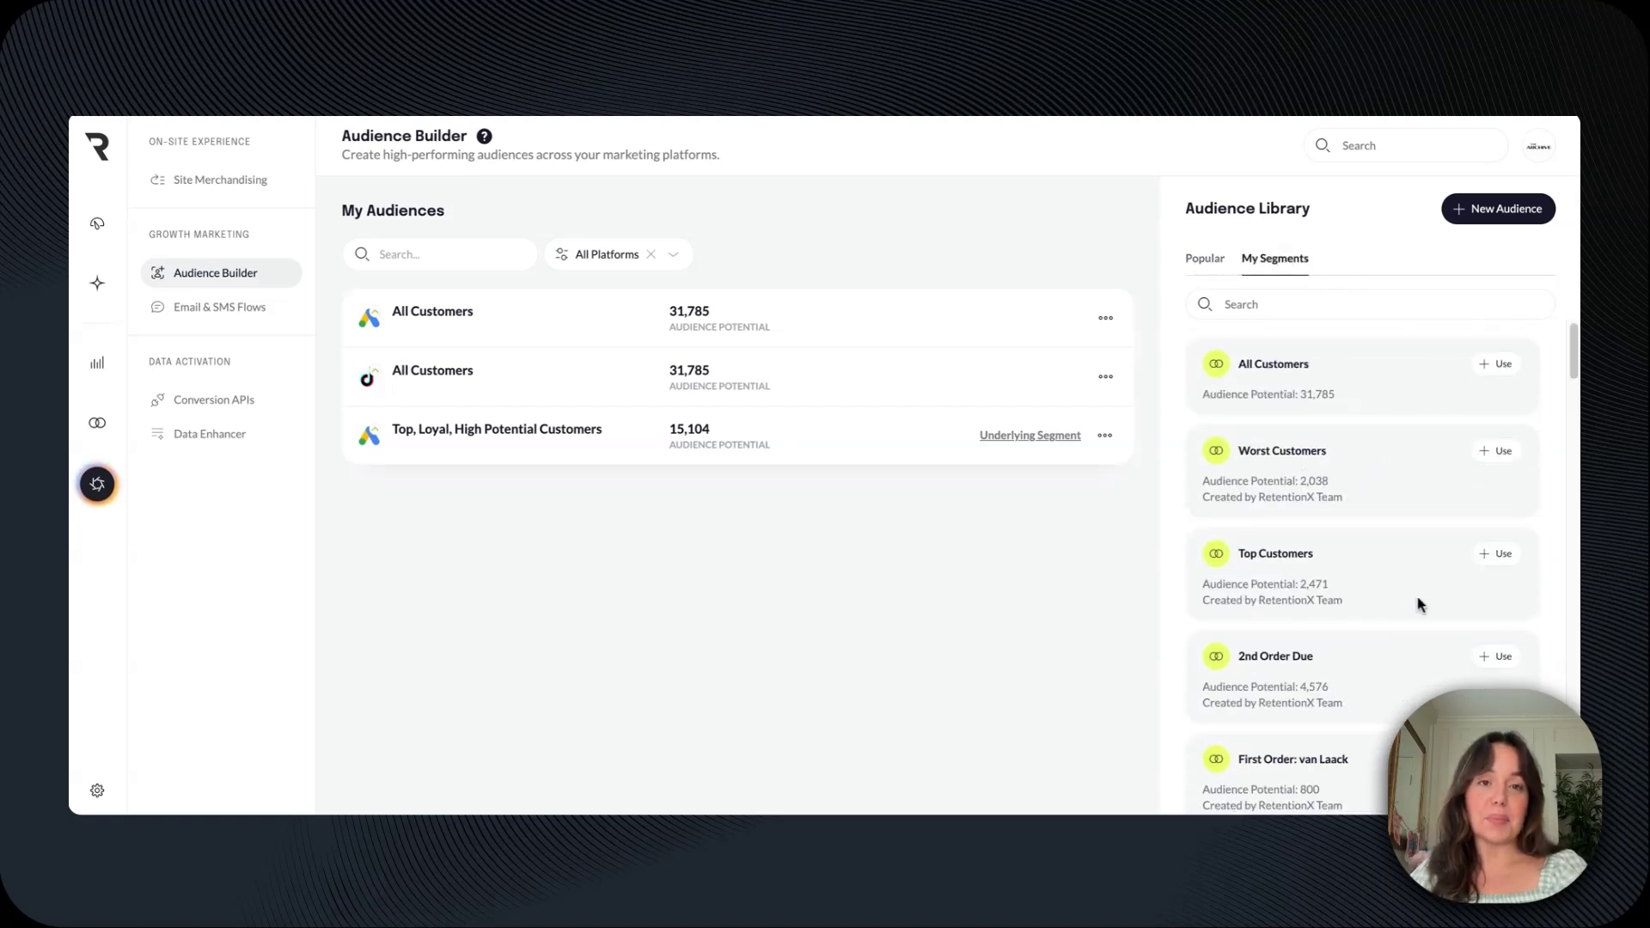
click(1500, 448)
click(1501, 365)
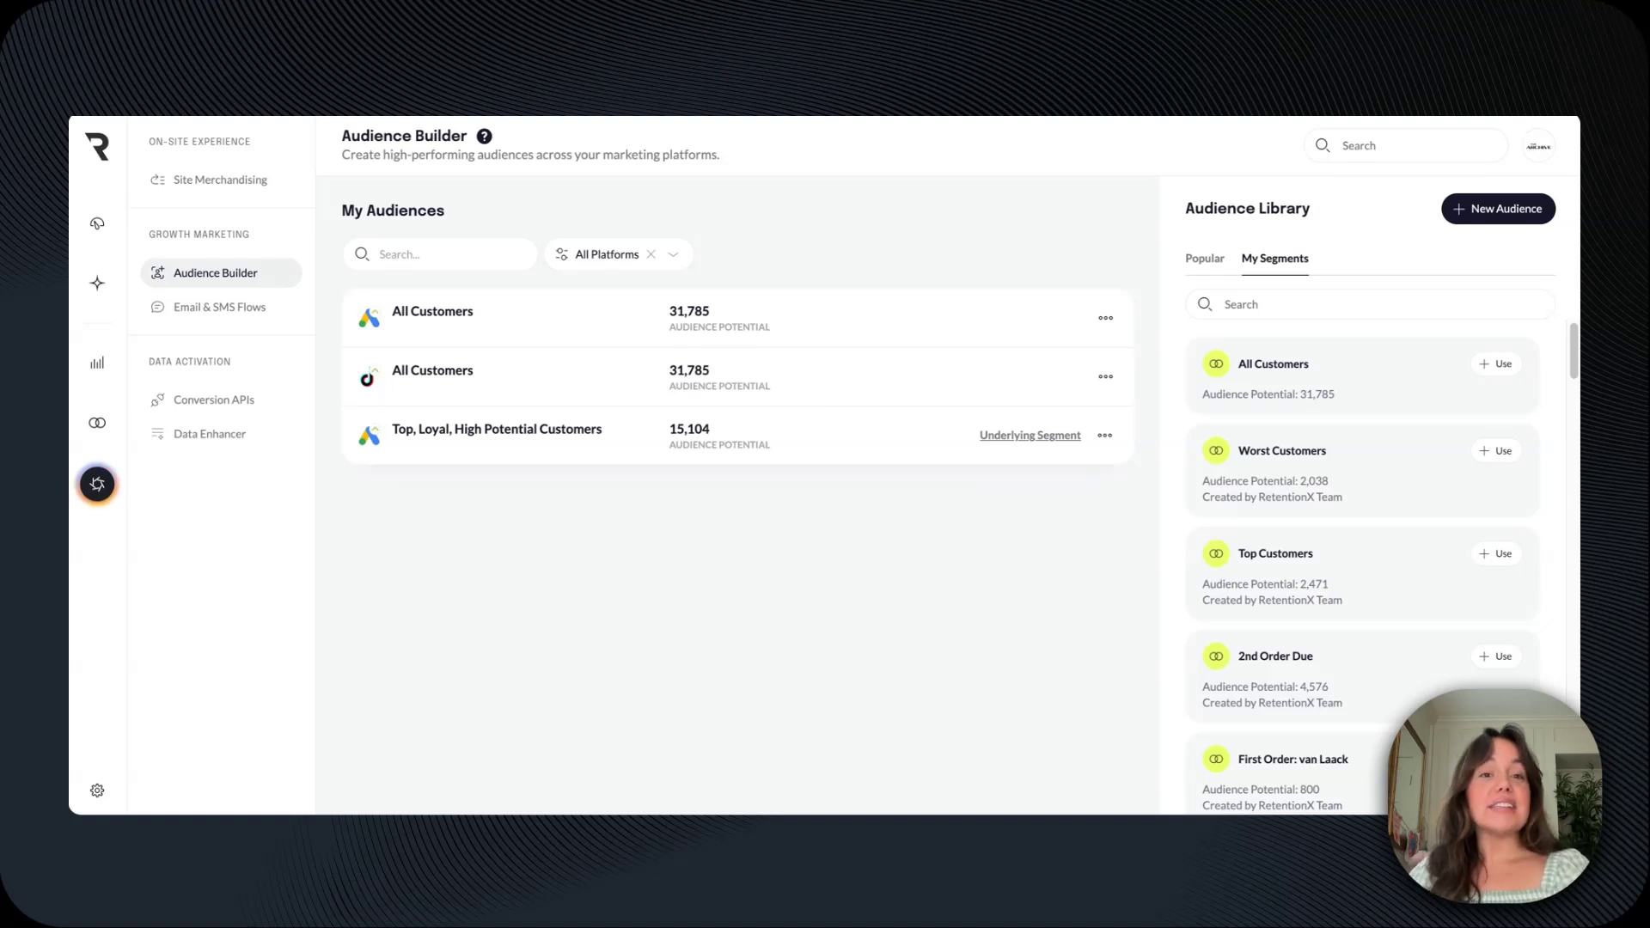
Examine which customer data fields the Data Enhancer syncs to Klaviyo contact profiles, and close the Klaviyo settings without changes.
click(186, 438)
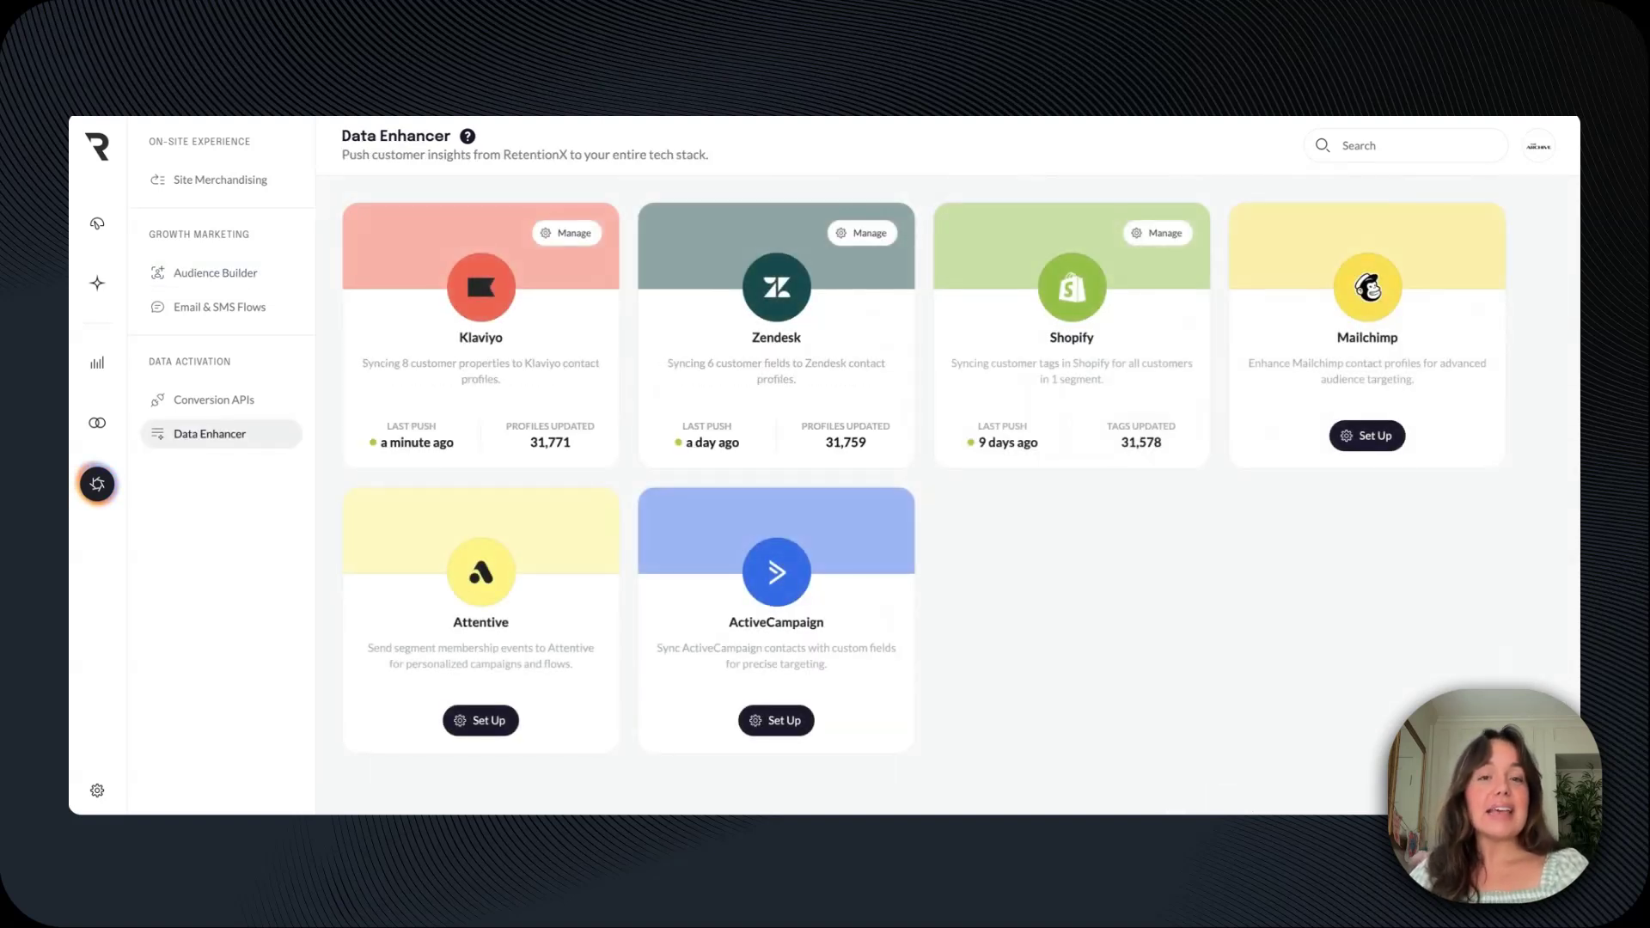
click(590, 241)
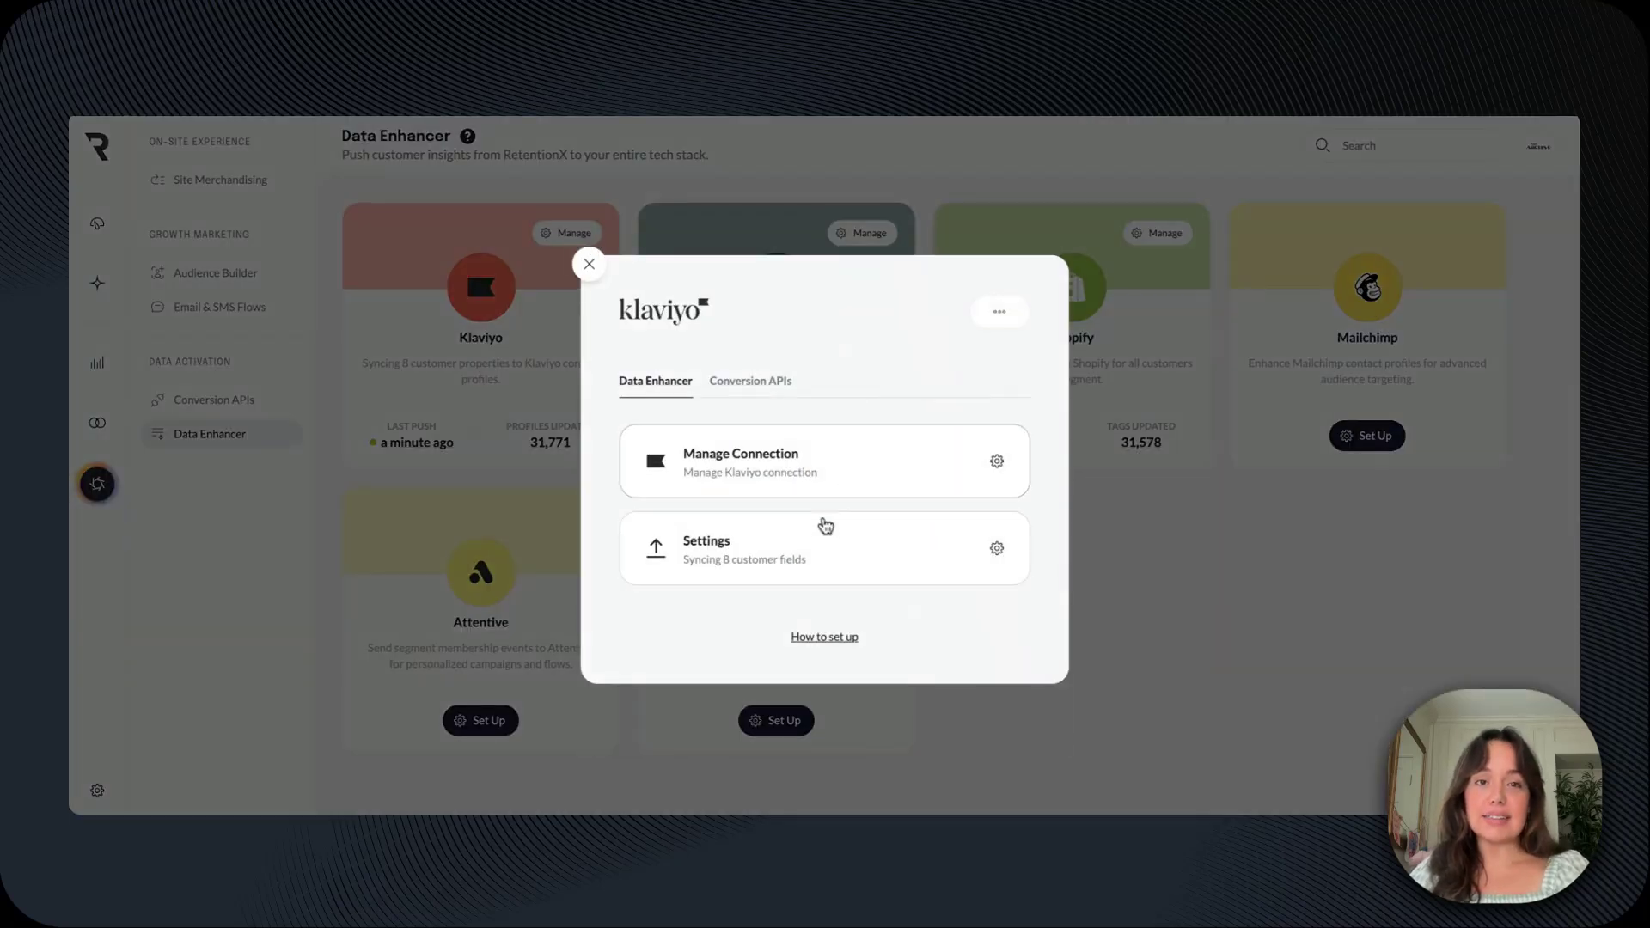
click(821, 533)
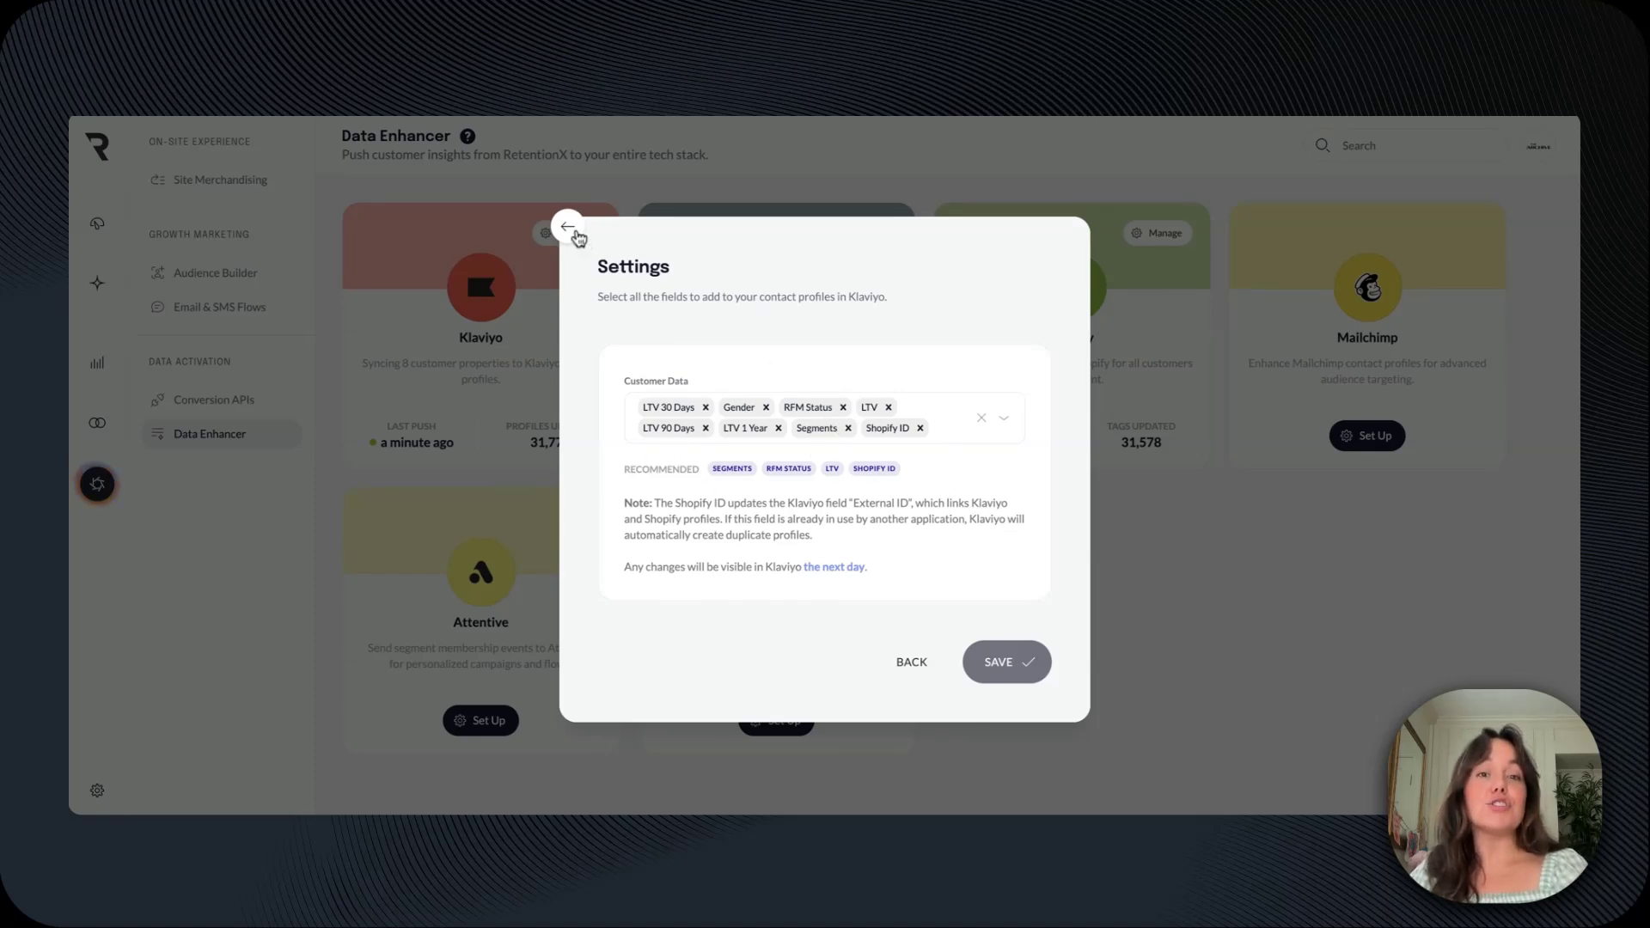
click(568, 227)
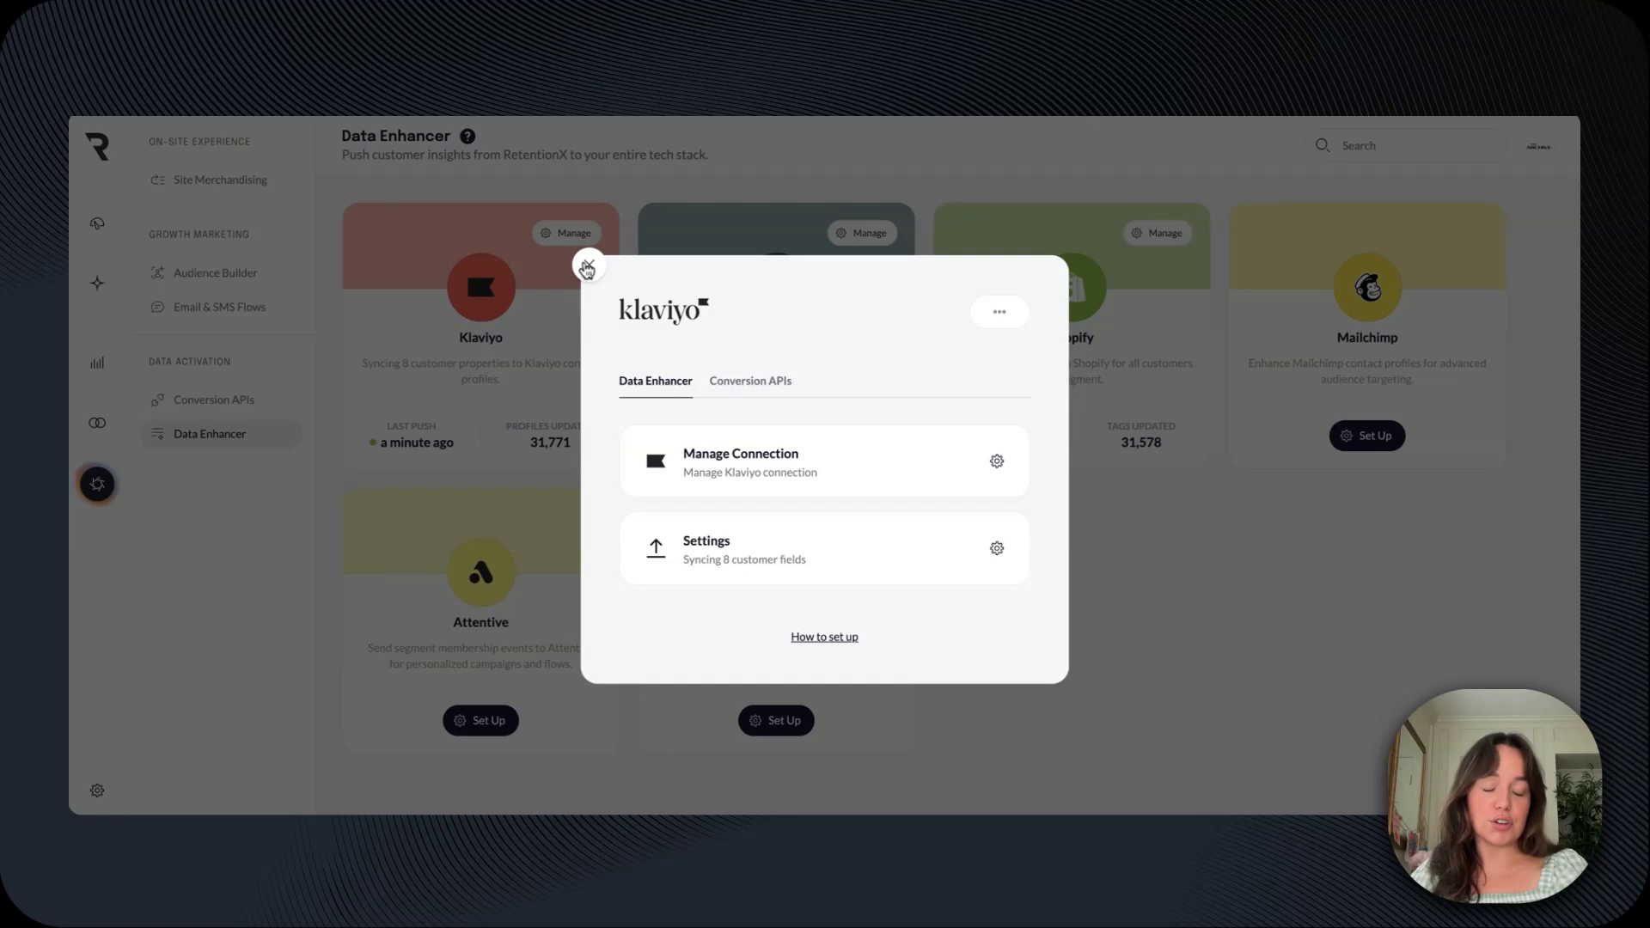
click(587, 267)
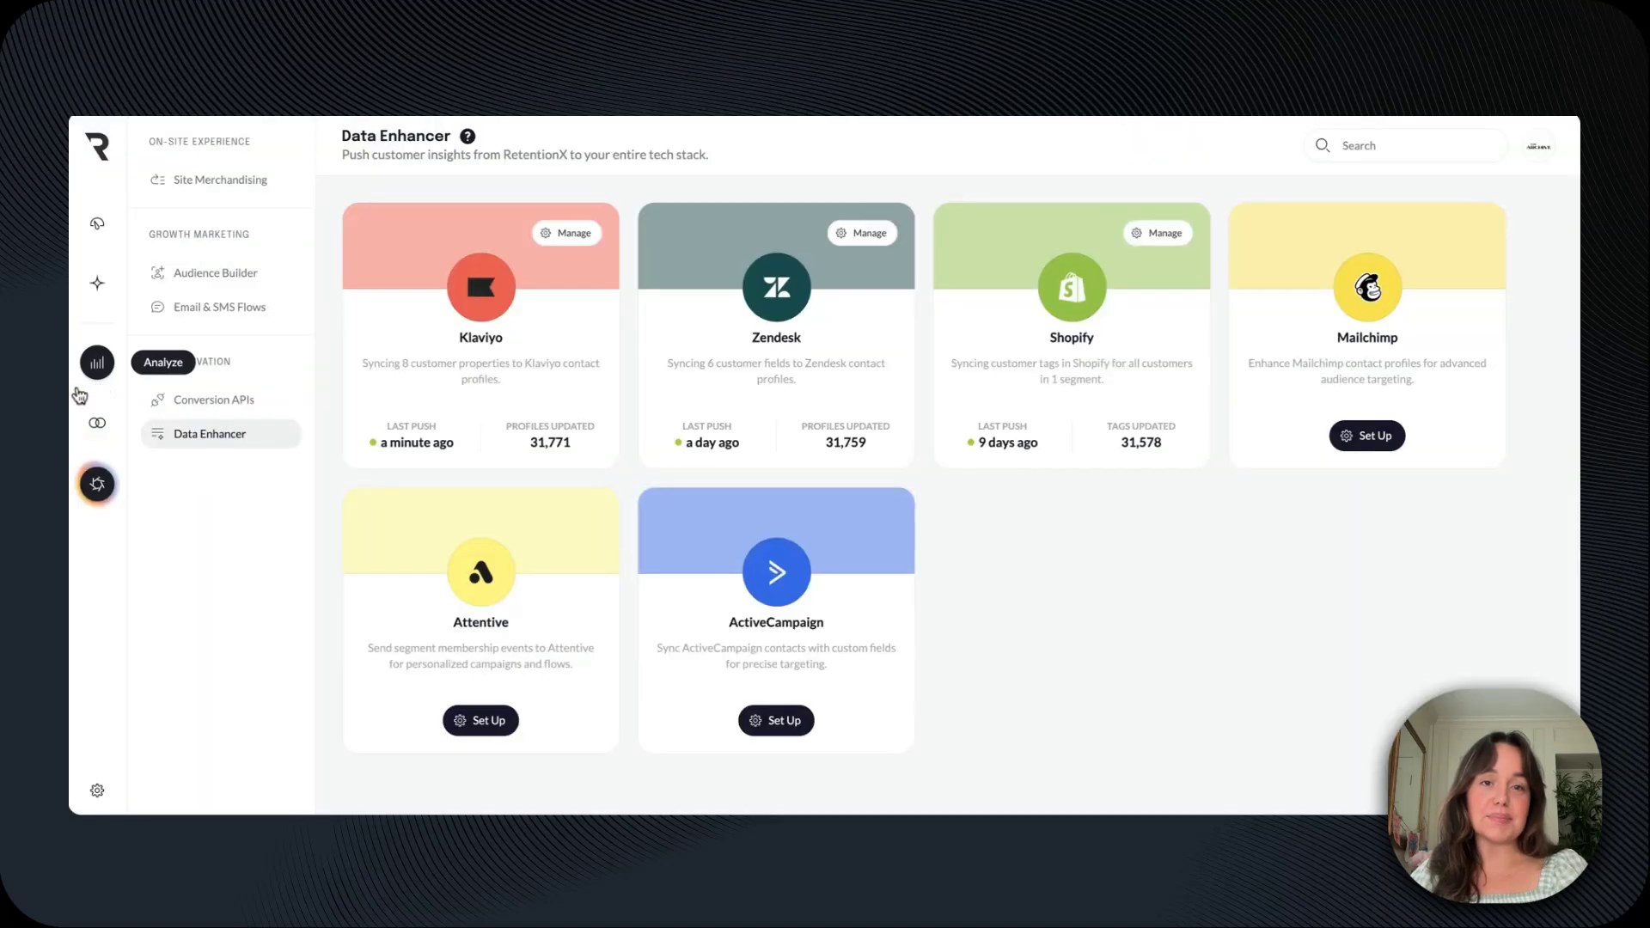
Return to the RFM Analysis report for all customers.
click(91, 370)
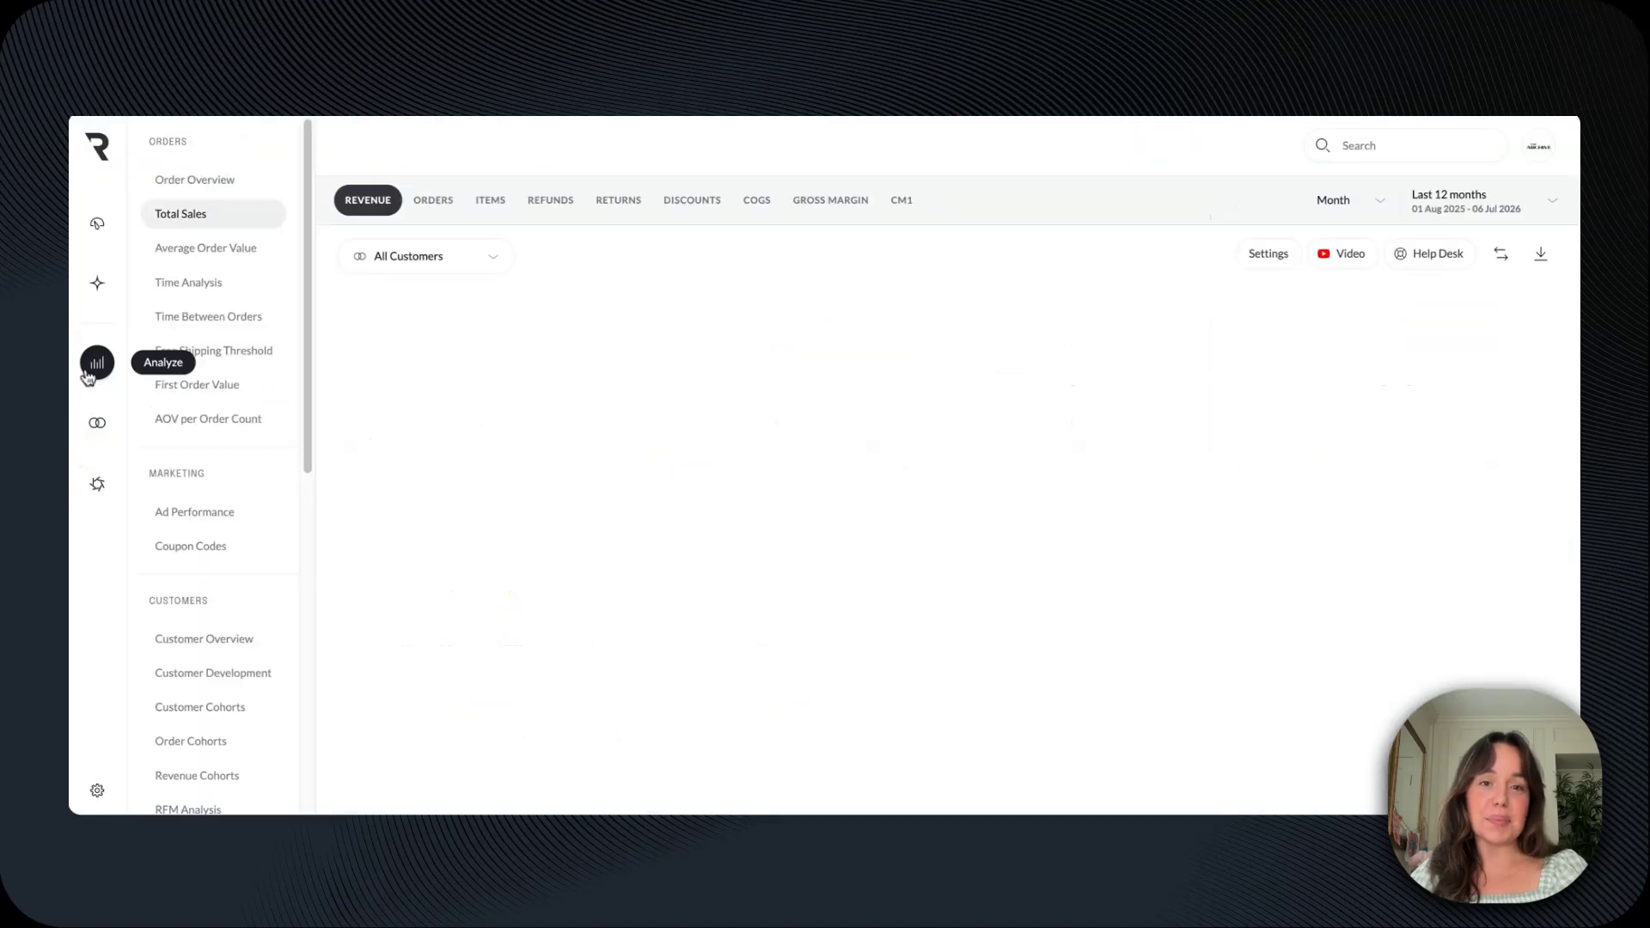
scroll(226, 697, down, 2)
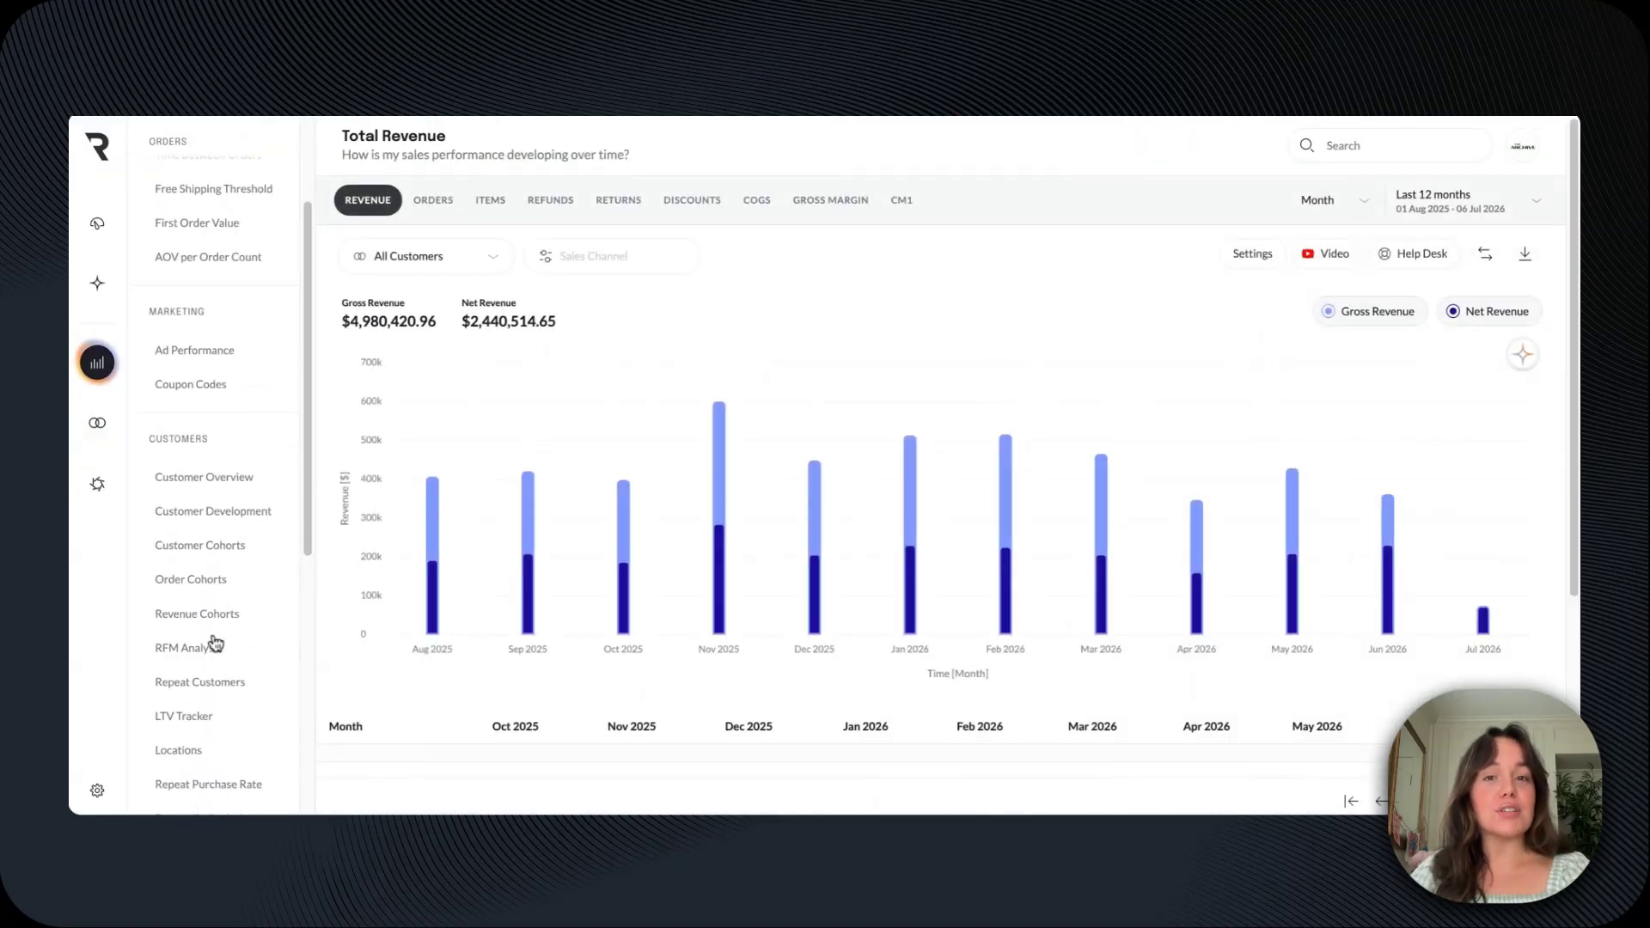
click(188, 647)
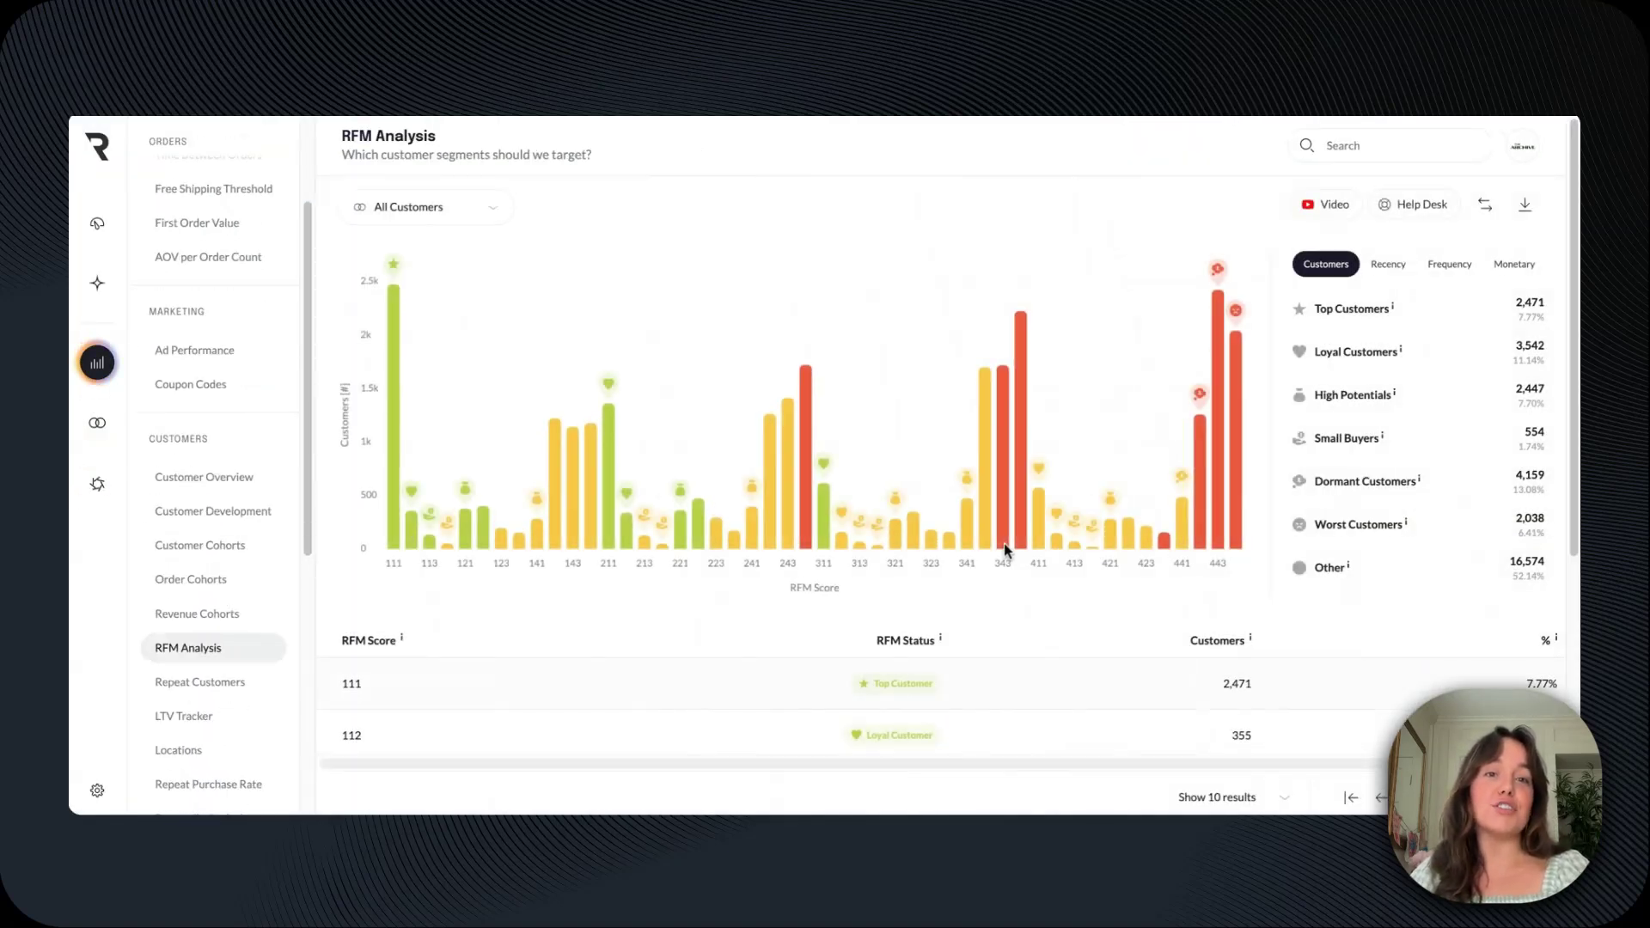